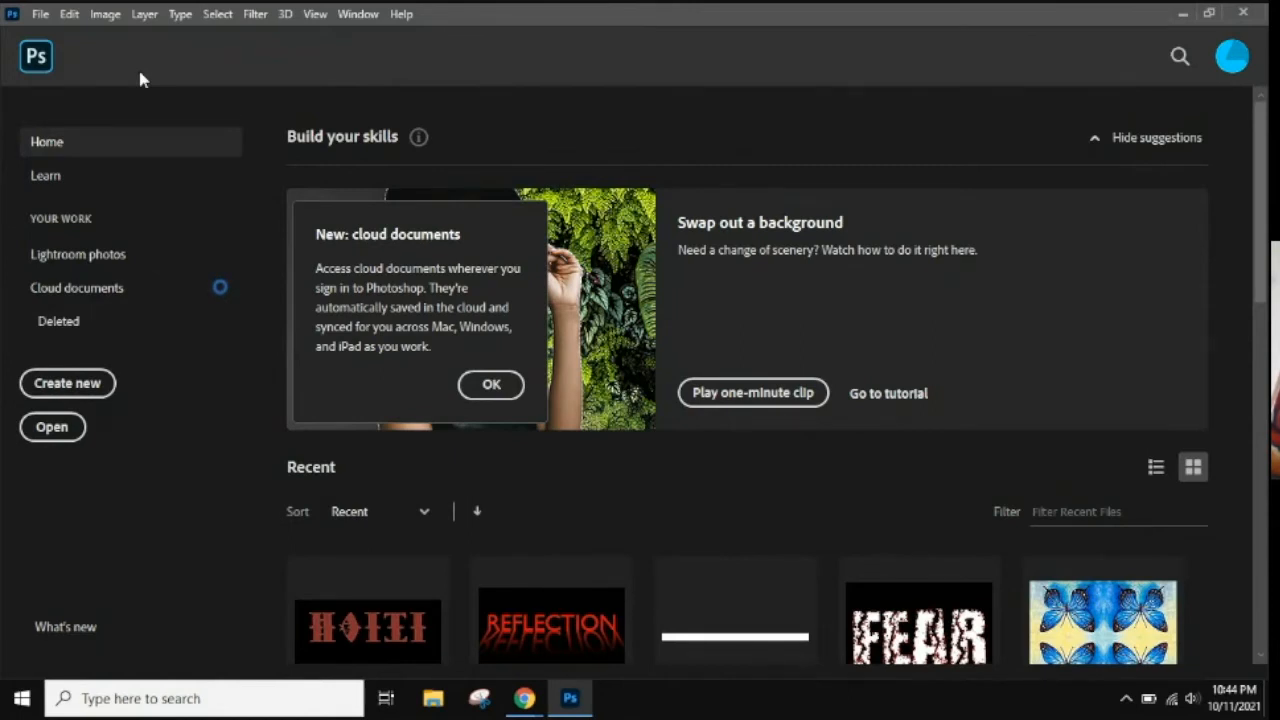
Dismiss the cloud documents notice and open the beach boardwalk photo 630x355.jpg.
{"action": "left_click", "coordinate": [490, 385]}
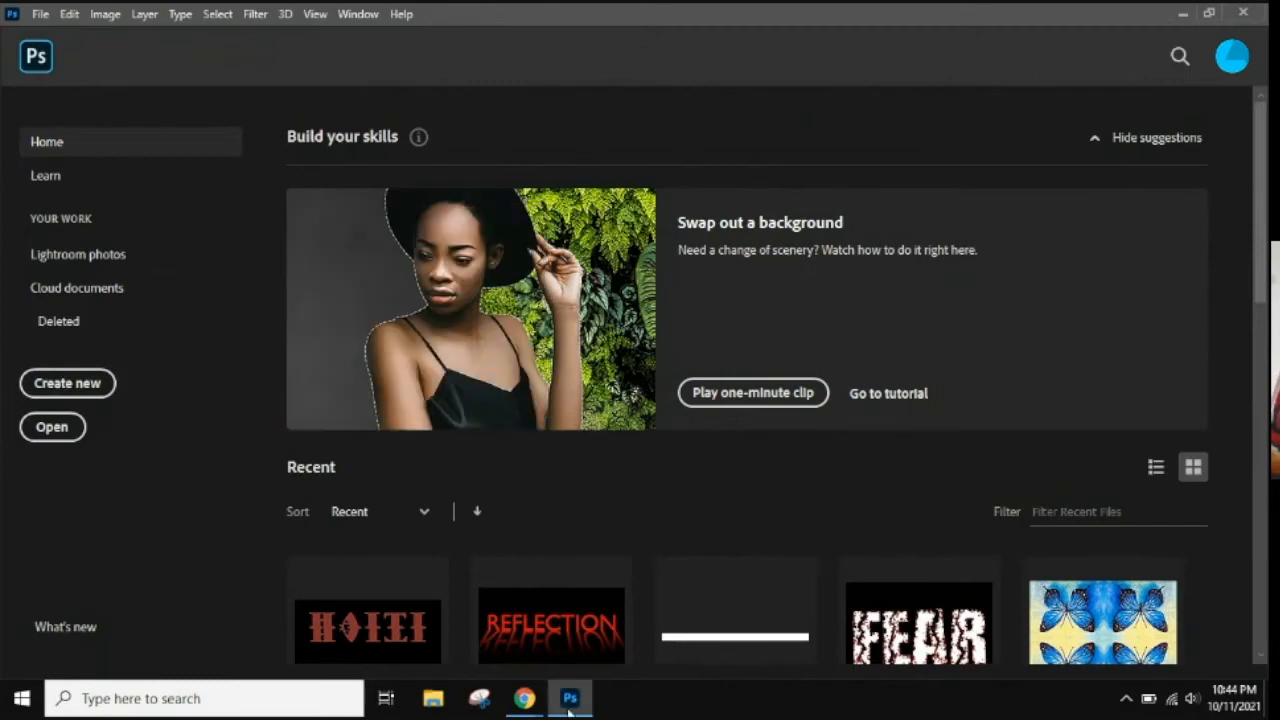
{"action": "mouse_move", "coordinate": [531, 702]}
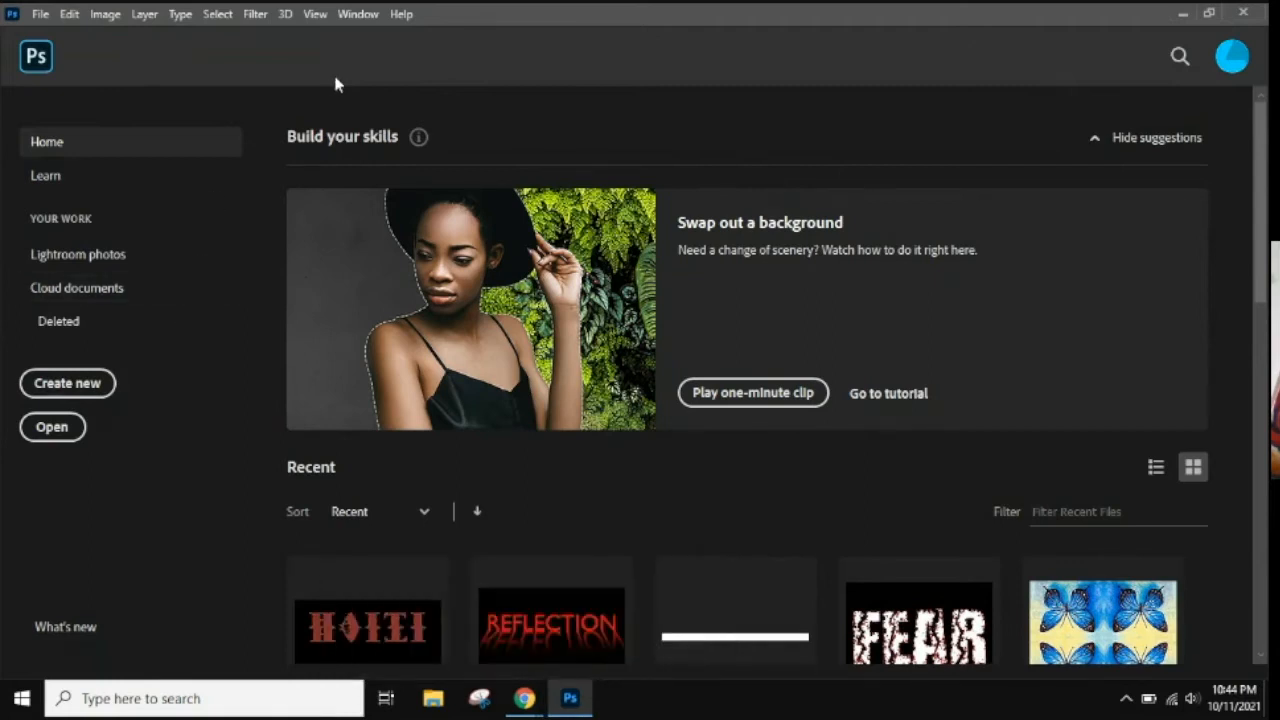
{"action": "left_click", "coordinate": [38, 12]}
{"action": "left_click", "coordinate": [55, 49]}
{"action": "left_click", "coordinate": [212, 278]}
{"action": "left_click", "coordinate": [477, 450]}
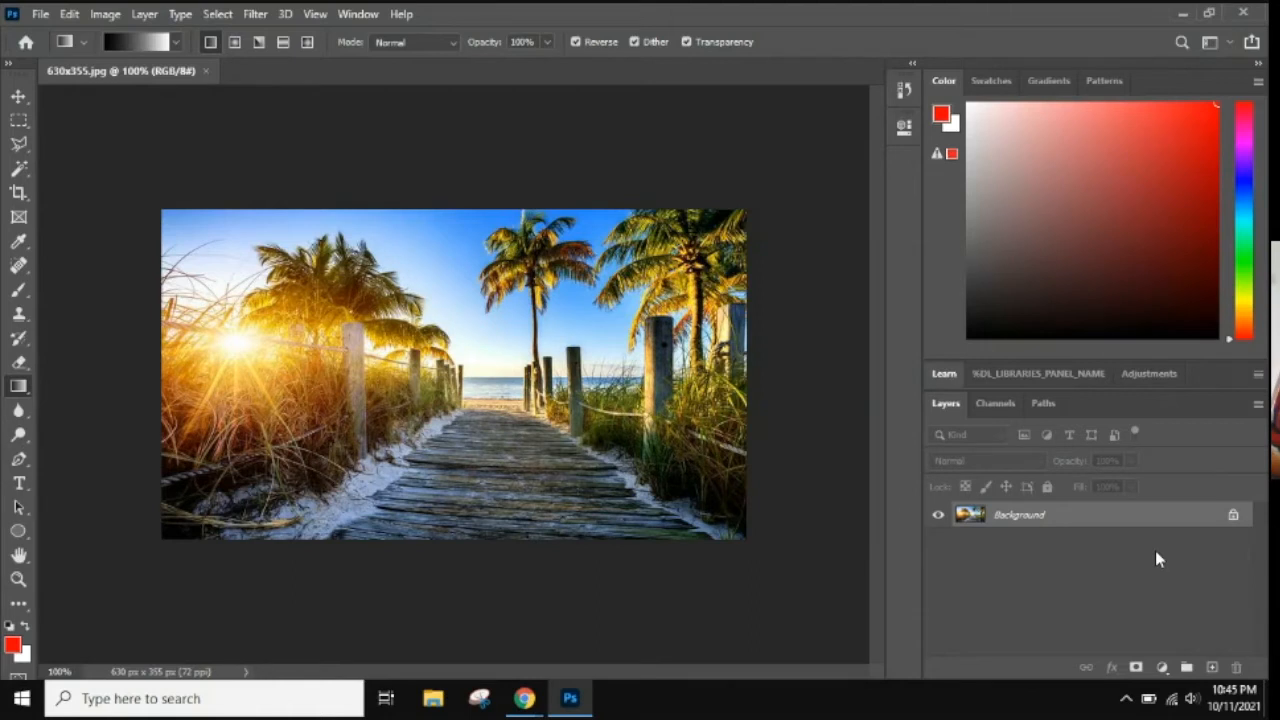
Unlock the Background layer and duplicate it.
{"action": "left_click", "coordinate": [1235, 516]}
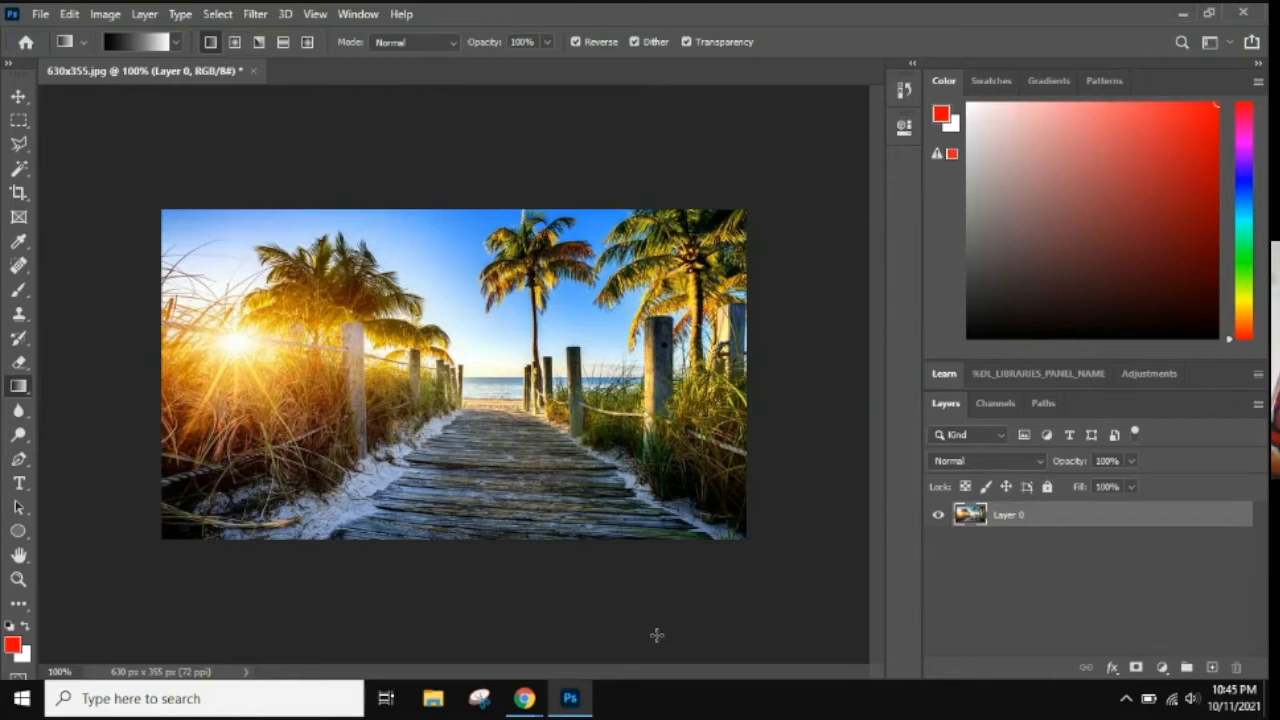
{"action": "right_click", "coordinate": [1091, 523]}
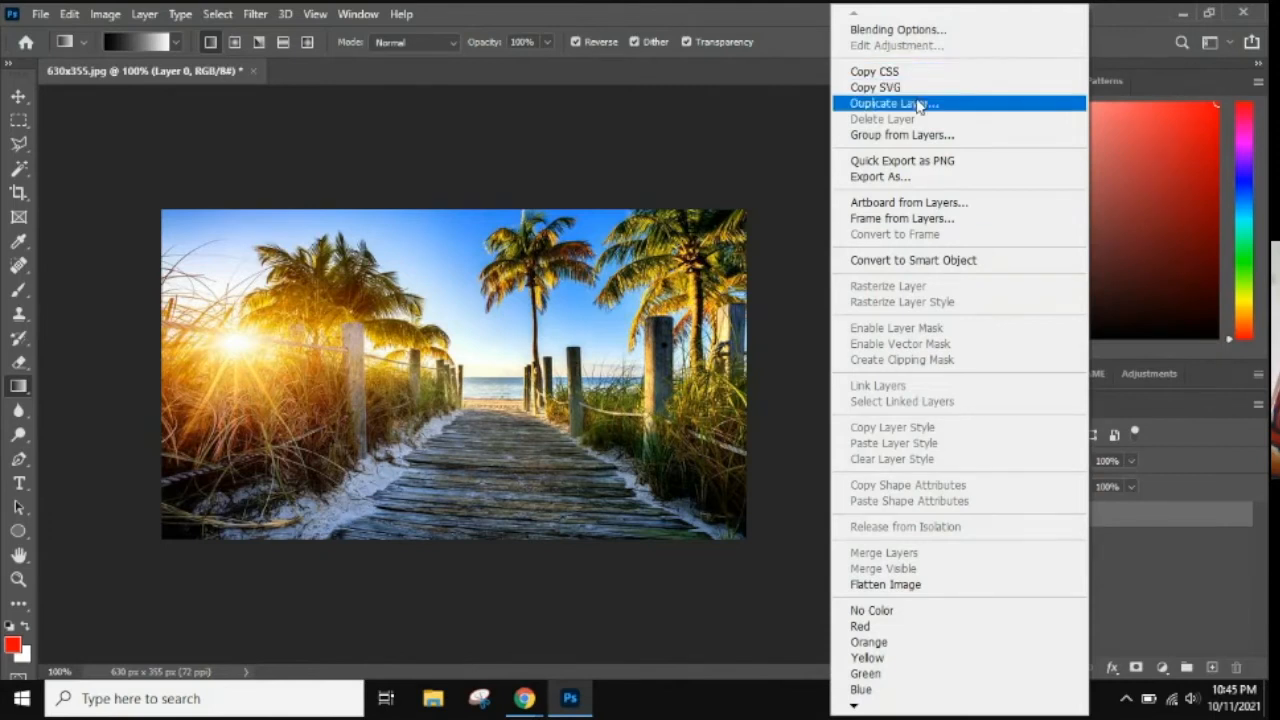
{"action": "left_click", "coordinate": [1203, 593]}
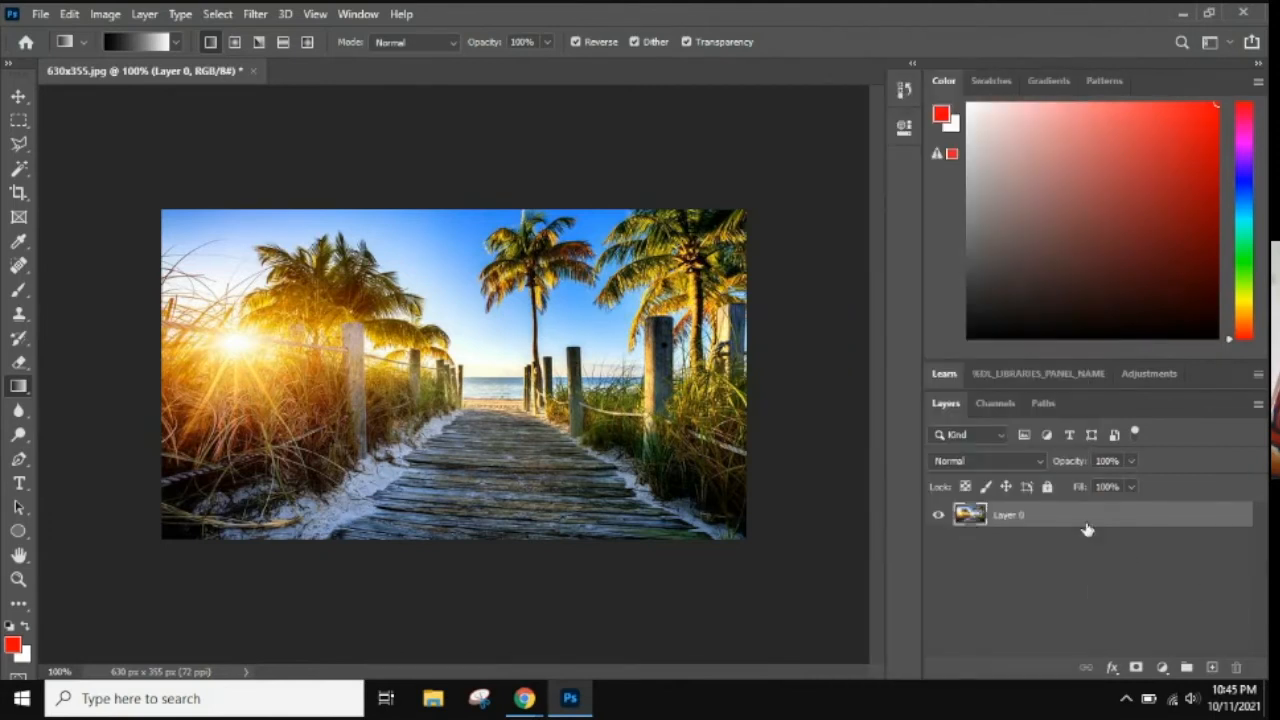
{"action": "key", "text": "ctrl+j"}
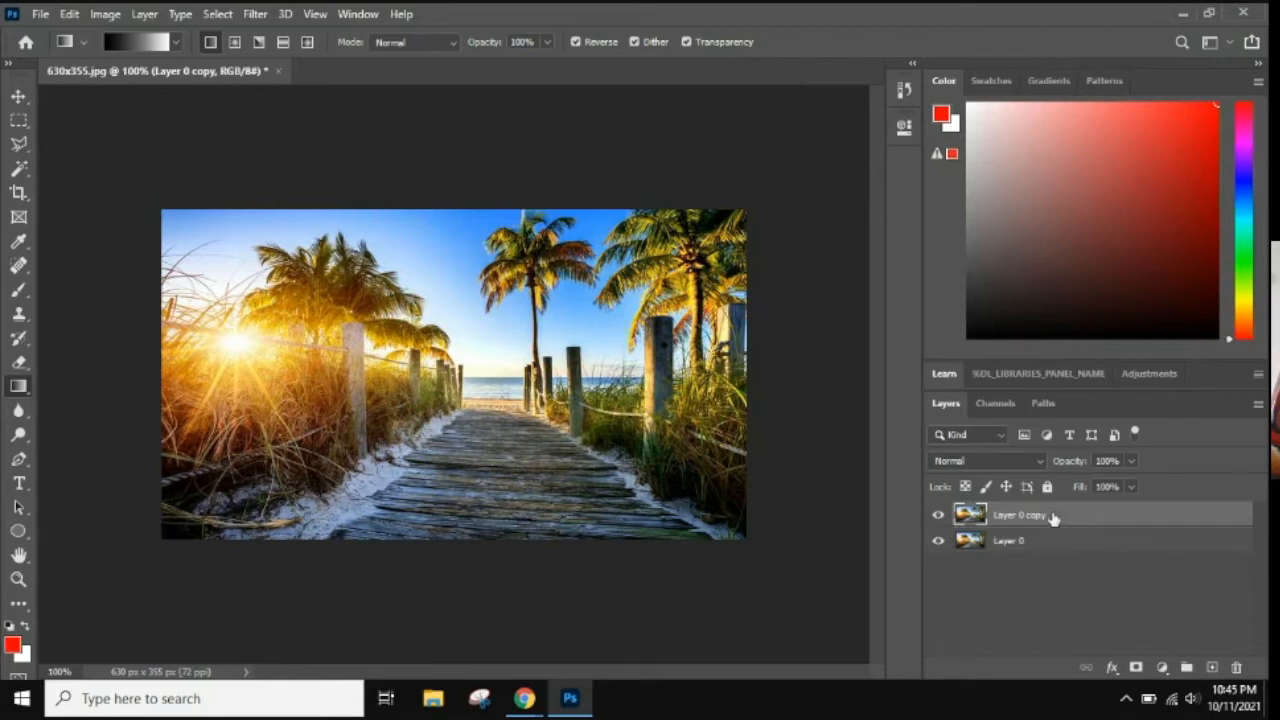
Add a new layer on top of the duplicated photo and fill it with white at 100% opacity.
{"action": "left_click", "coordinate": [1209, 667]}
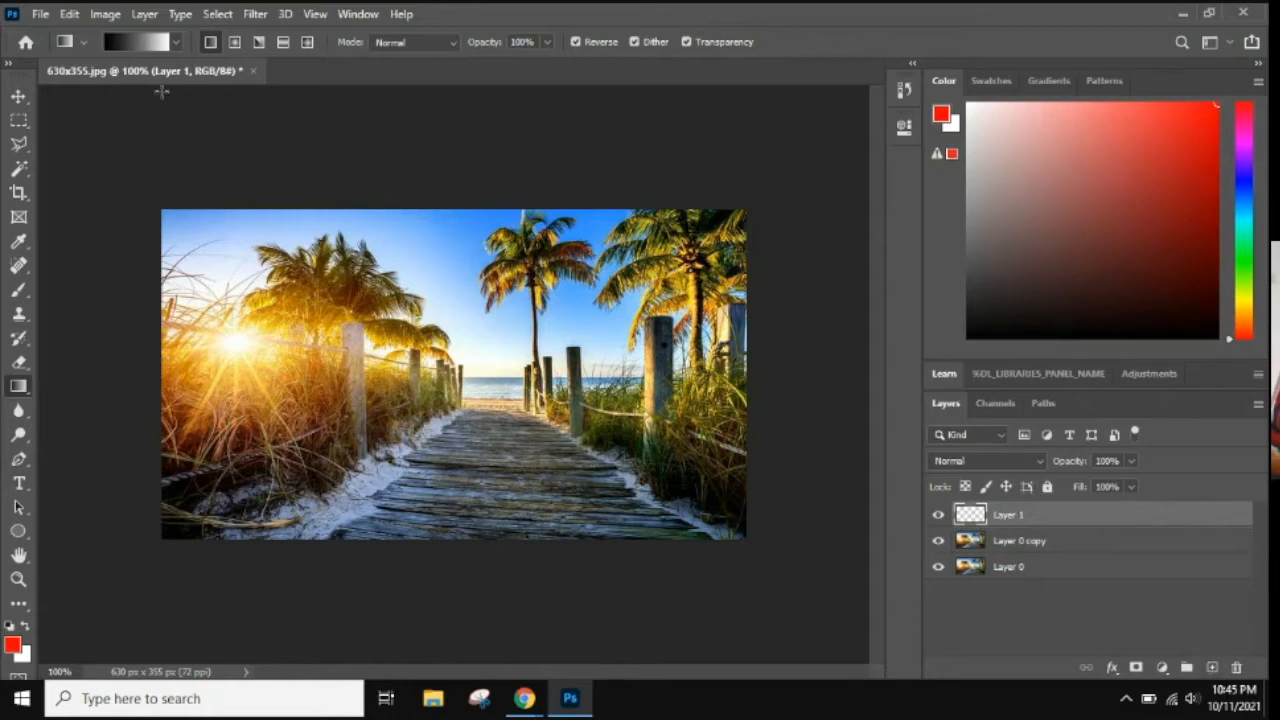
{"action": "left_click", "coordinate": [70, 14]}
{"action": "left_click", "coordinate": [70, 14]}
{"action": "left_click", "coordinate": [70, 14]}
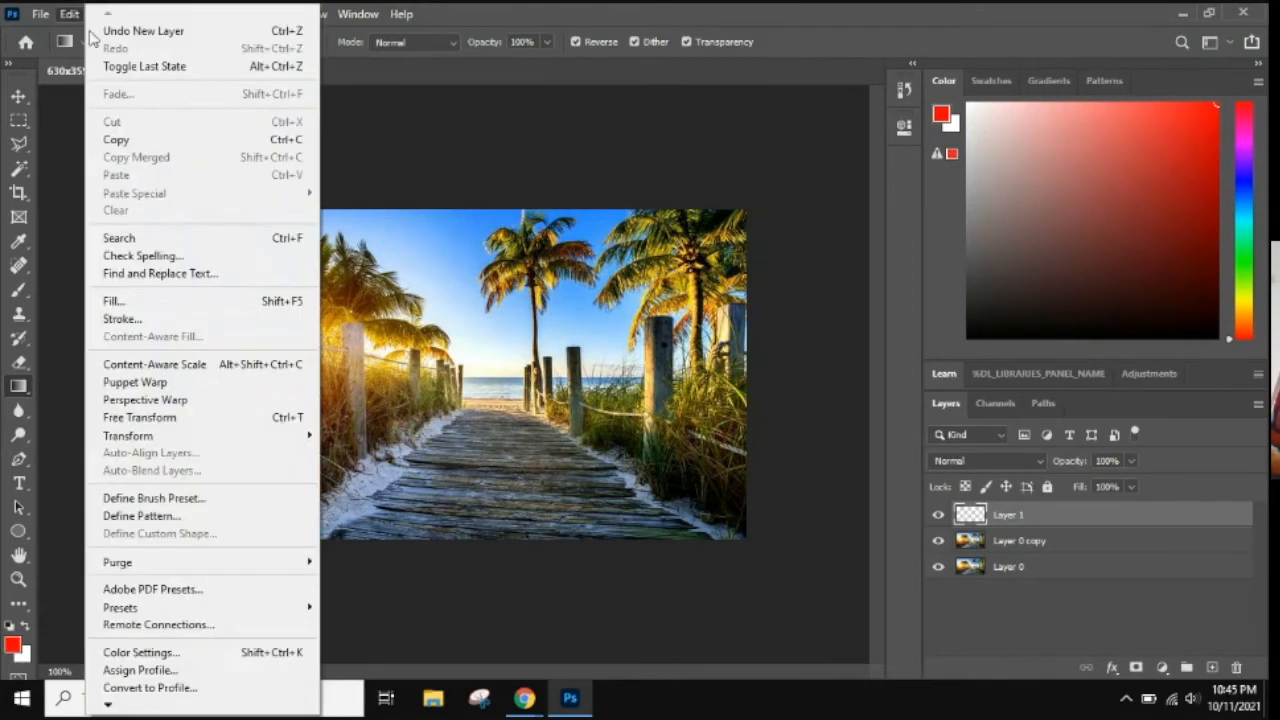
{"action": "left_click", "coordinate": [171, 300]}
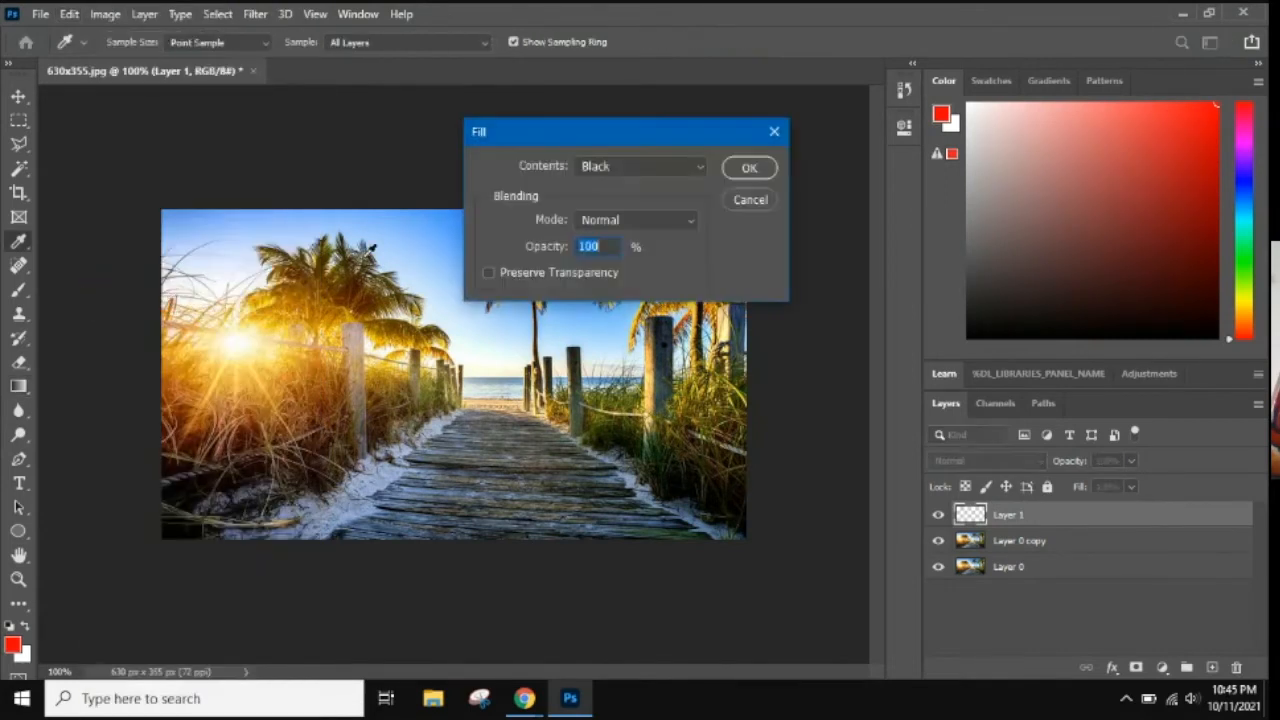
{"action": "left_click", "coordinate": [586, 173]}
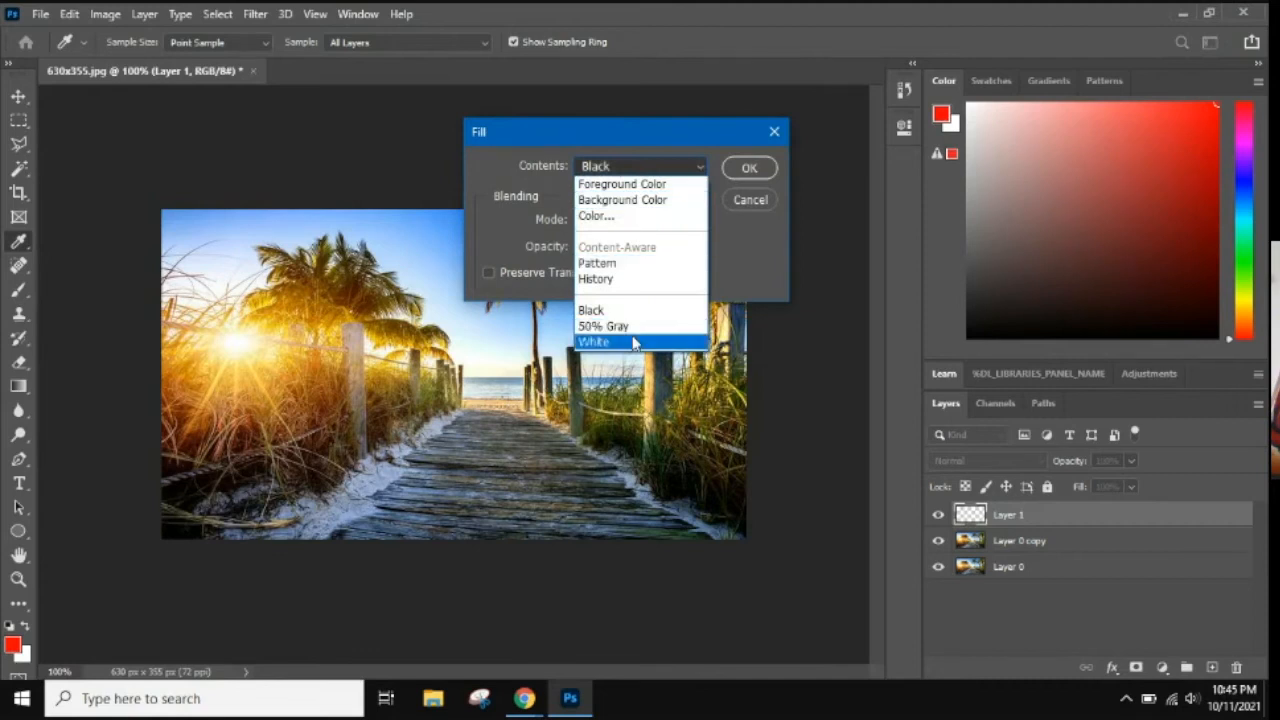
{"action": "left_click", "coordinate": [634, 341]}
{"action": "left_click", "coordinate": [749, 168]}
{"action": "key", "text": "g"}
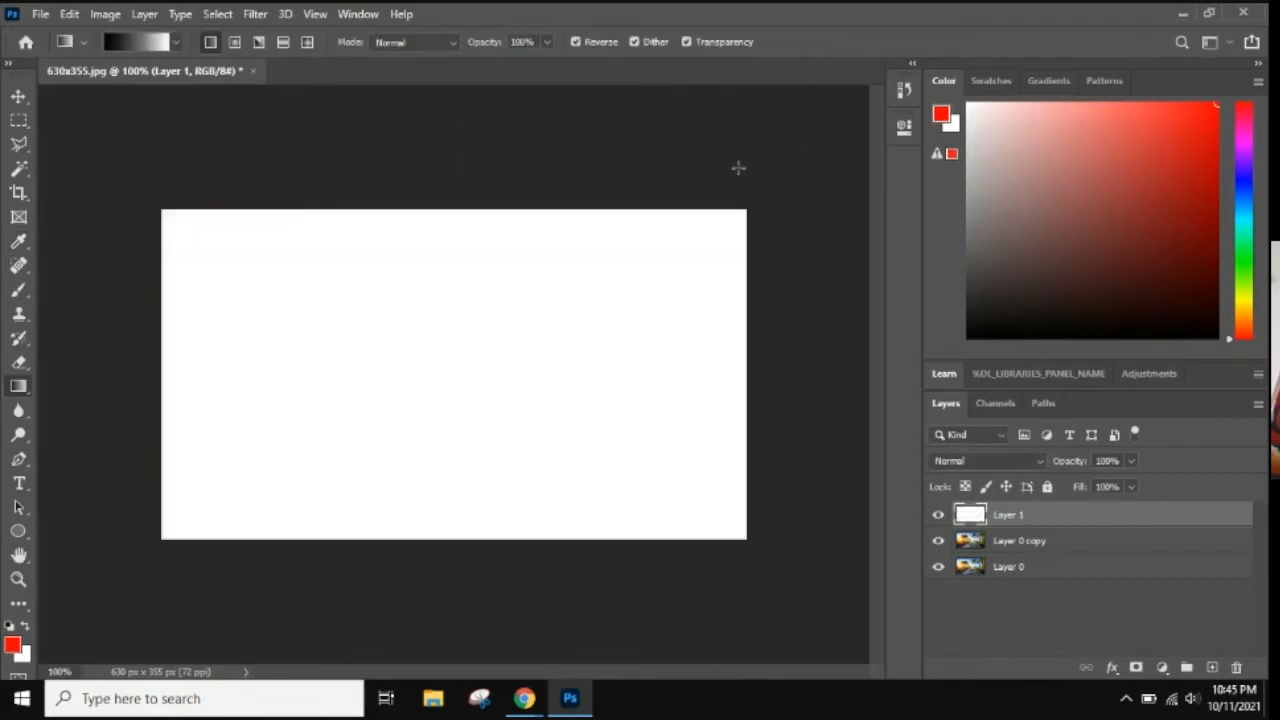
Toggle the white layer's visibility to check it, and move it between Layer 0 copy and Layer 0.
{"action": "left_click", "coordinate": [938, 516]}
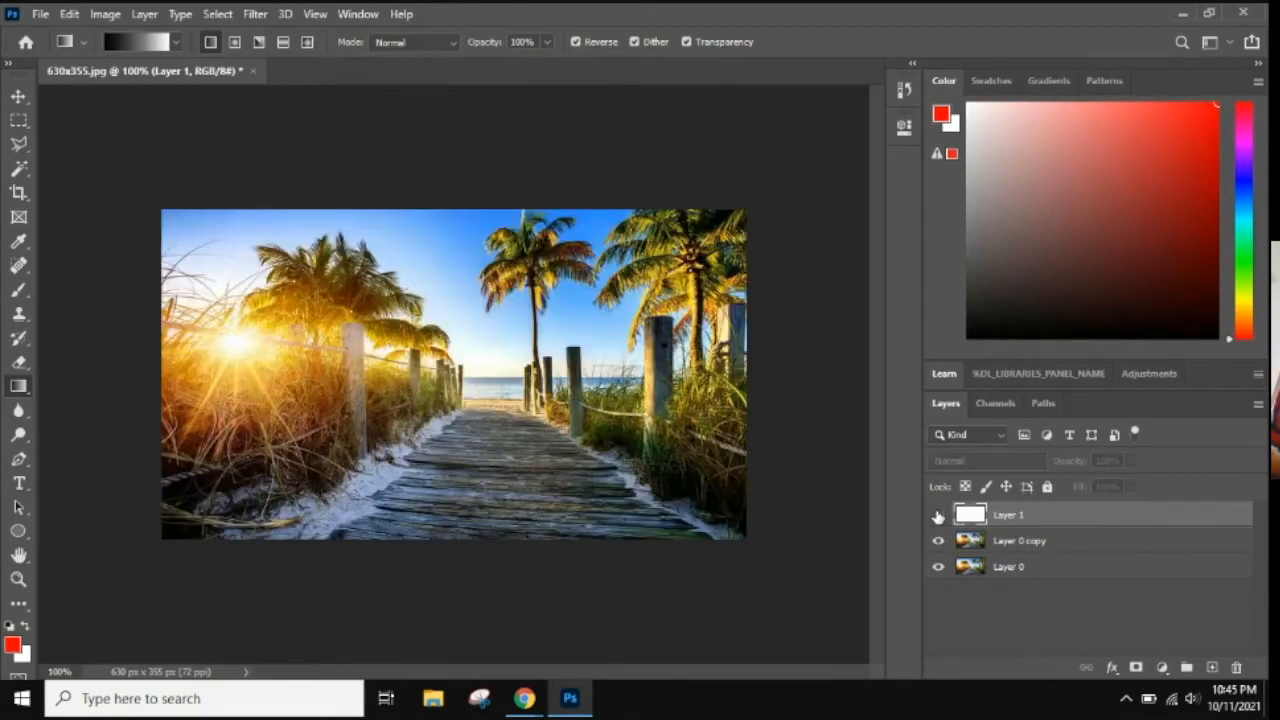
{"action": "left_click", "coordinate": [938, 516]}
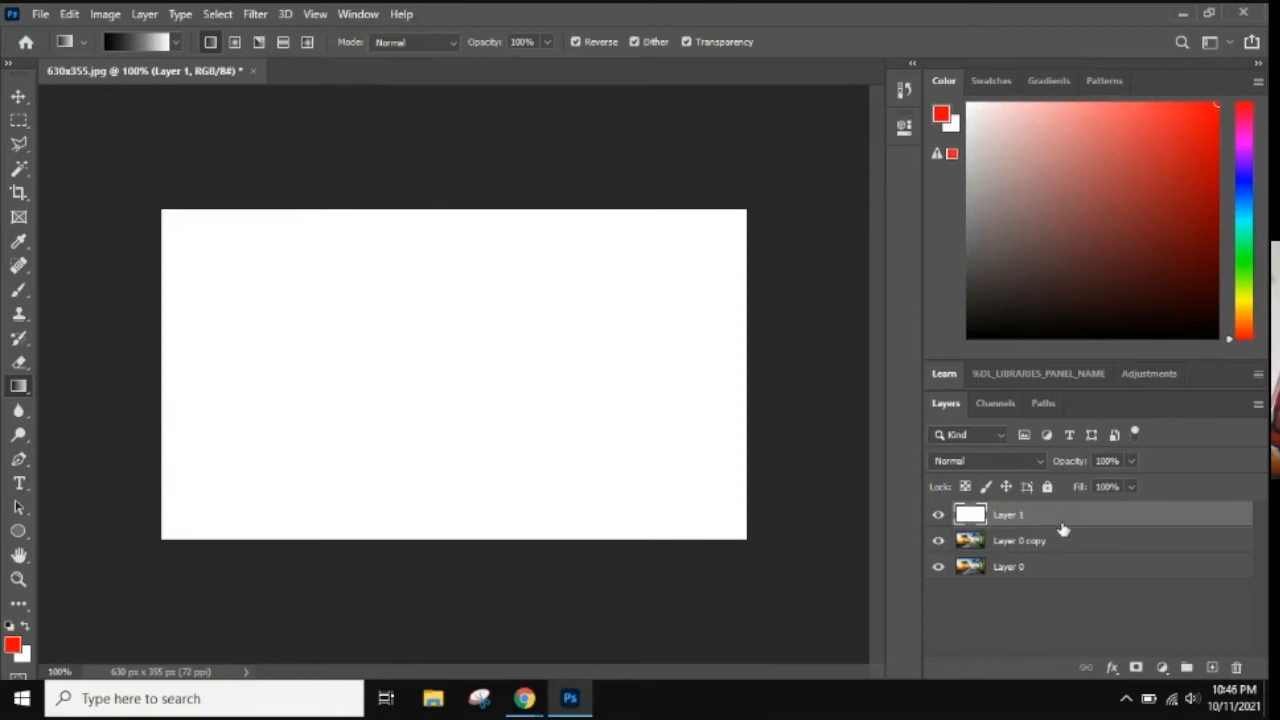
{"action": "left_click_drag", "start_coordinate": [1047, 522], "coordinate": [1042, 546]}
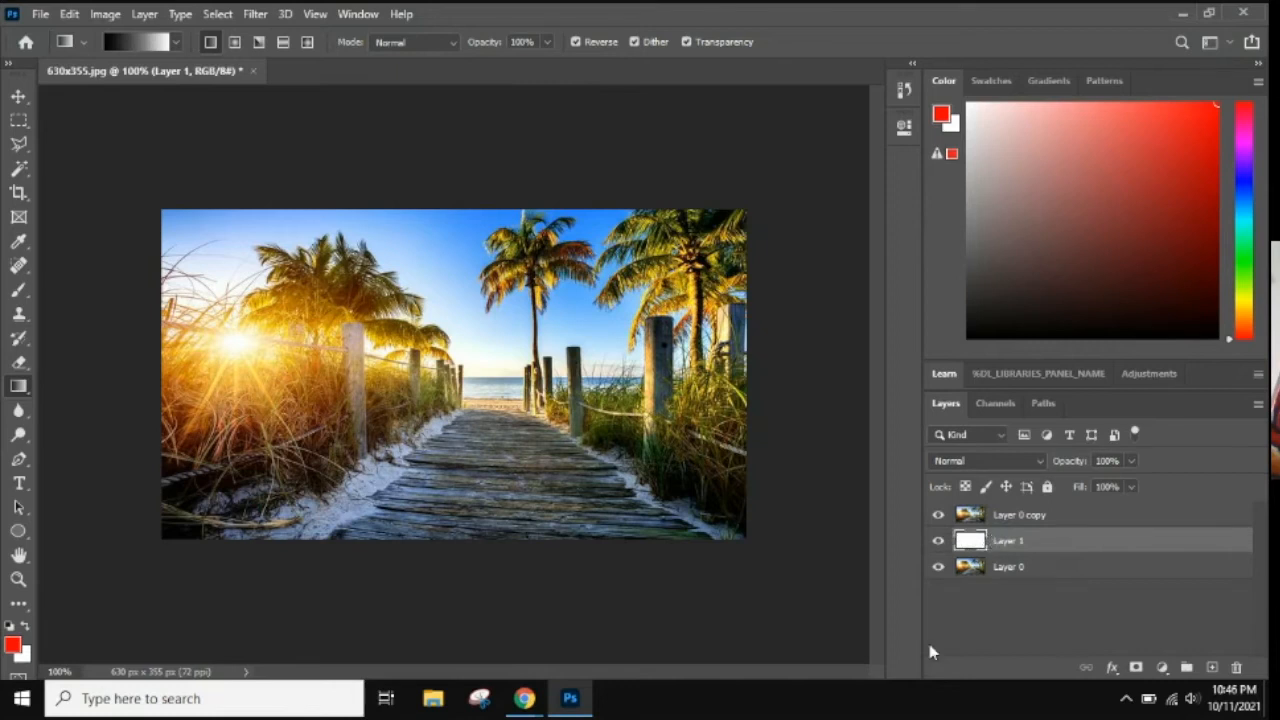
Add the horizontal text FLORIDA over the grass beside the boardwalk, using Arial Rounded MT Bold at 30 pt.
{"action": "left_click", "coordinate": [18, 484]}
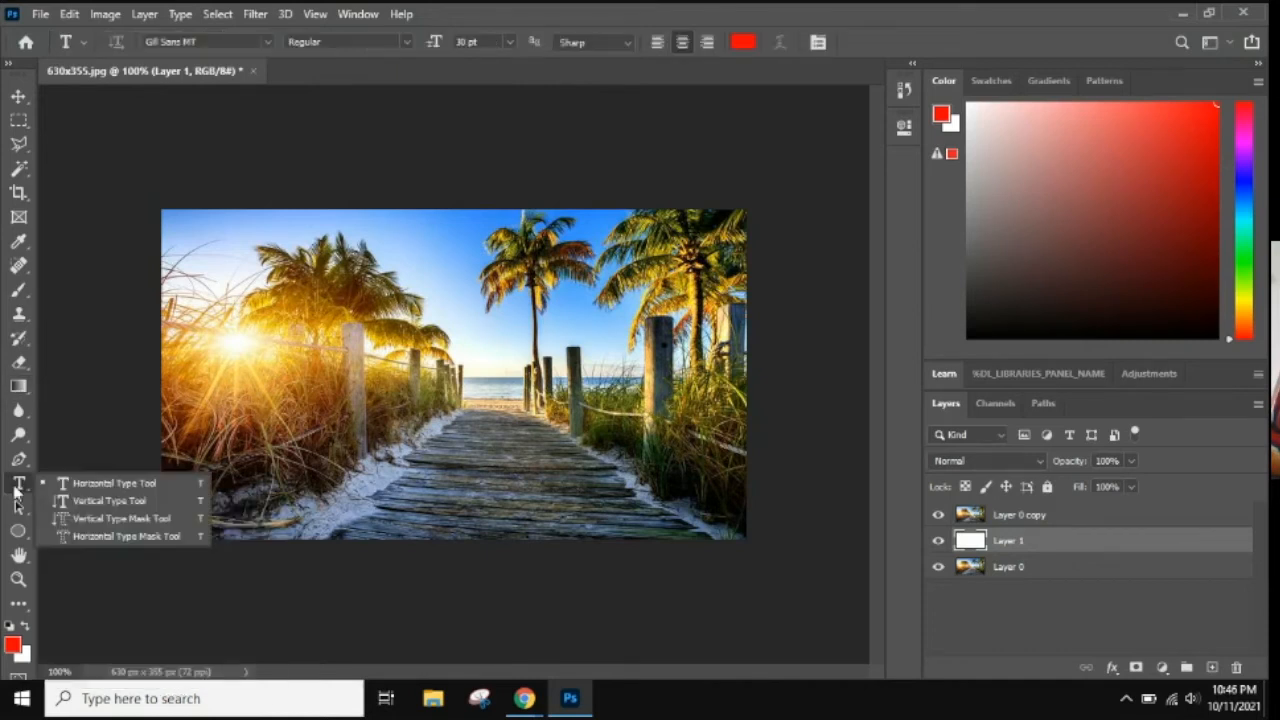
{"action": "left_click", "coordinate": [264, 44]}
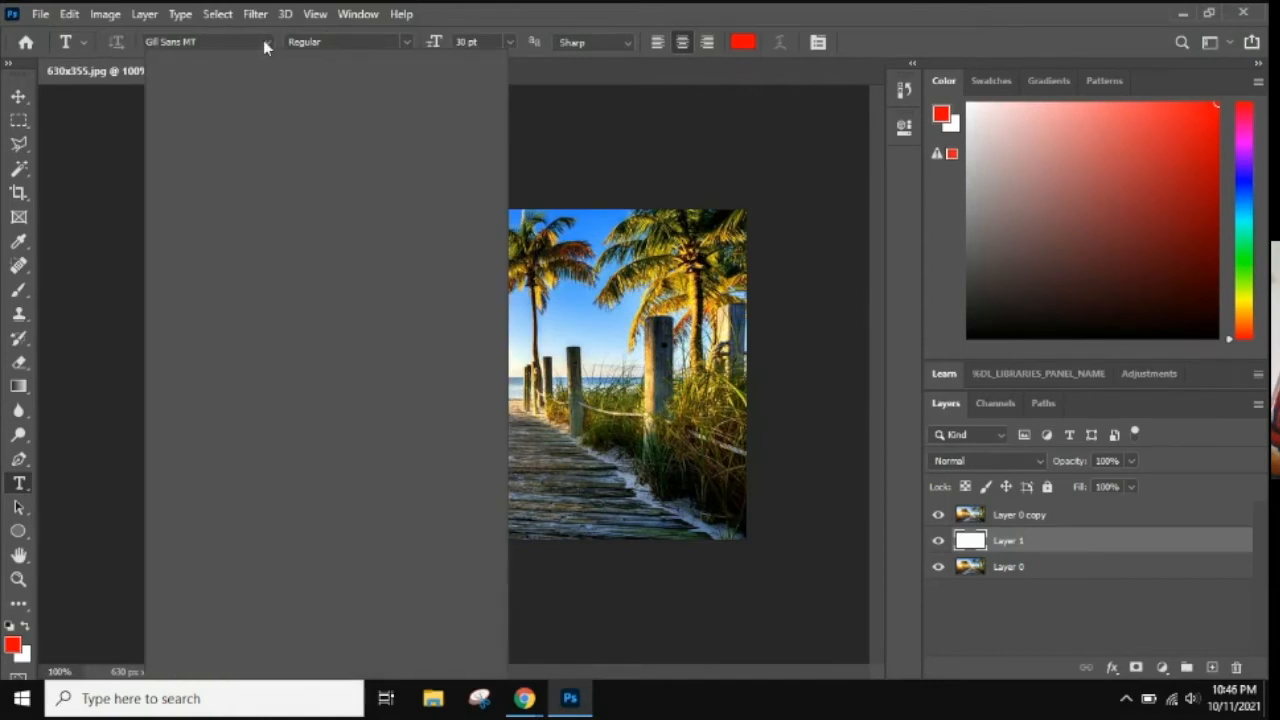
{"action": "left_click", "coordinate": [264, 44]}
{"action": "left_click", "coordinate": [264, 44]}
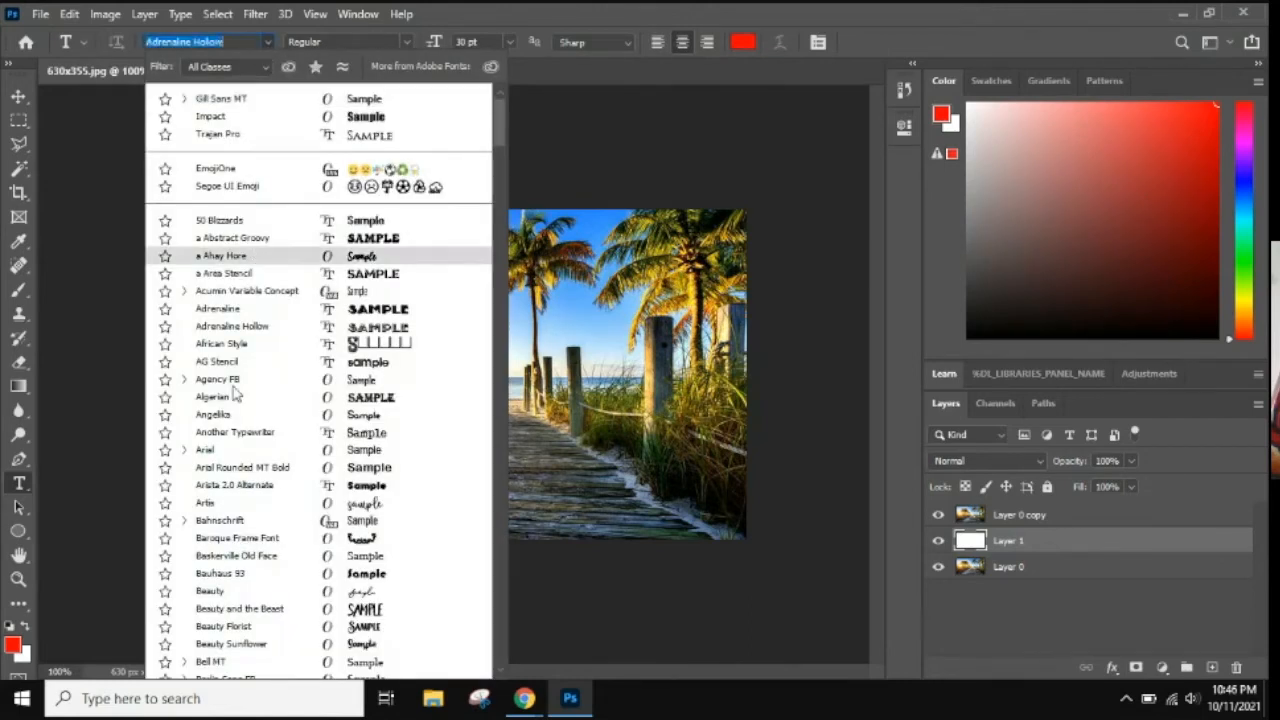
{"action": "key", "text": "Escape"}
{"action": "left_click", "coordinate": [334, 381]}
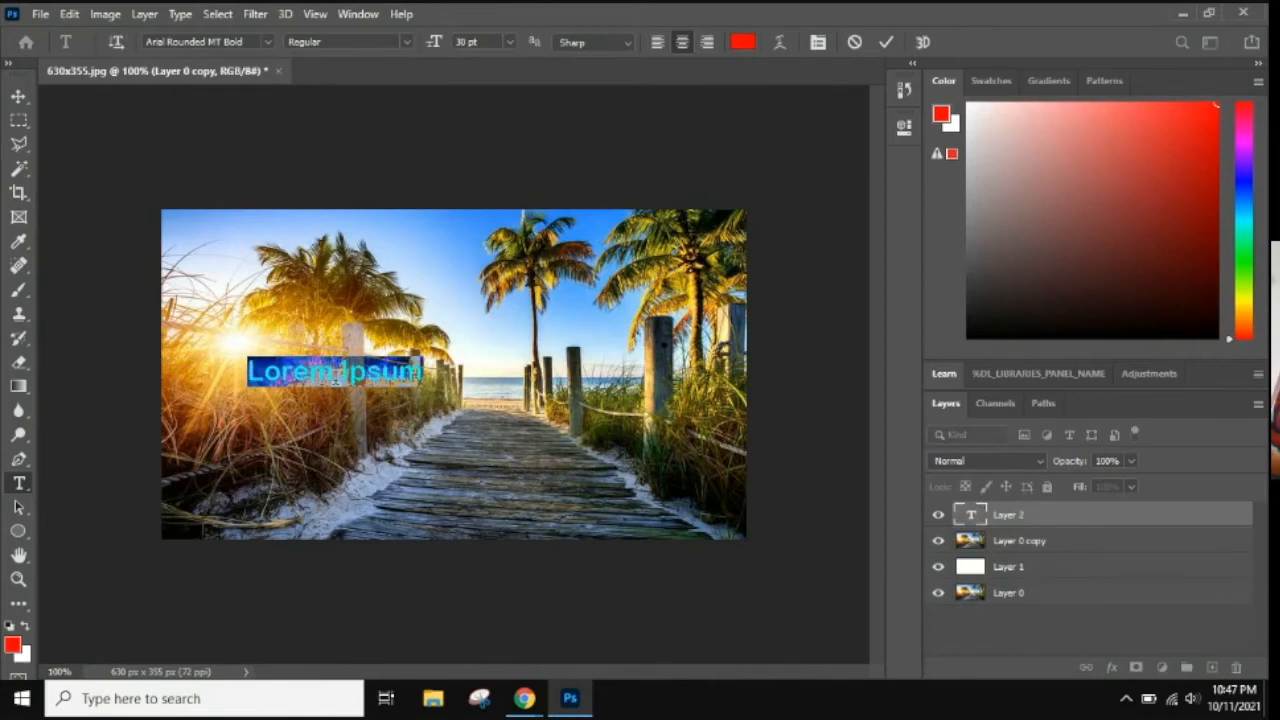
{"action": "type", "text": "FLORIDA"}
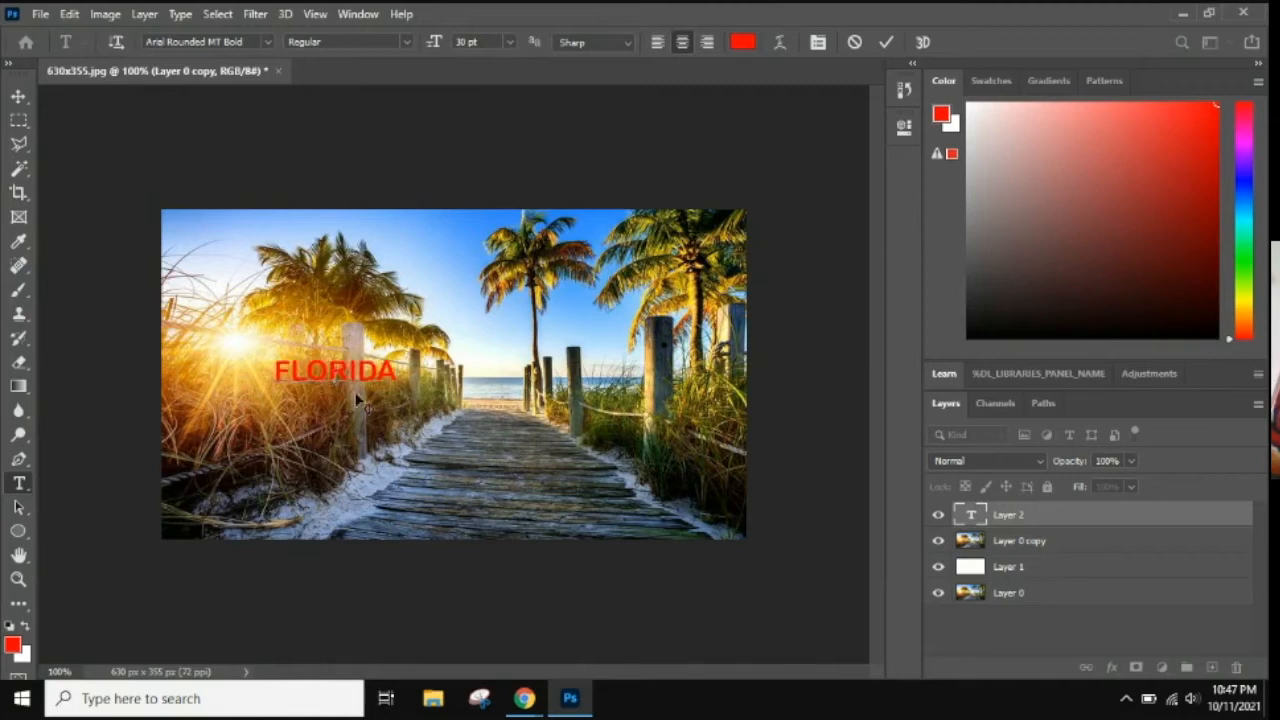
Change the FLORIDA text's font to Arial with the Black style.
{"action": "left_click_drag", "start_coordinate": [398, 369], "coordinate": [262, 368]}
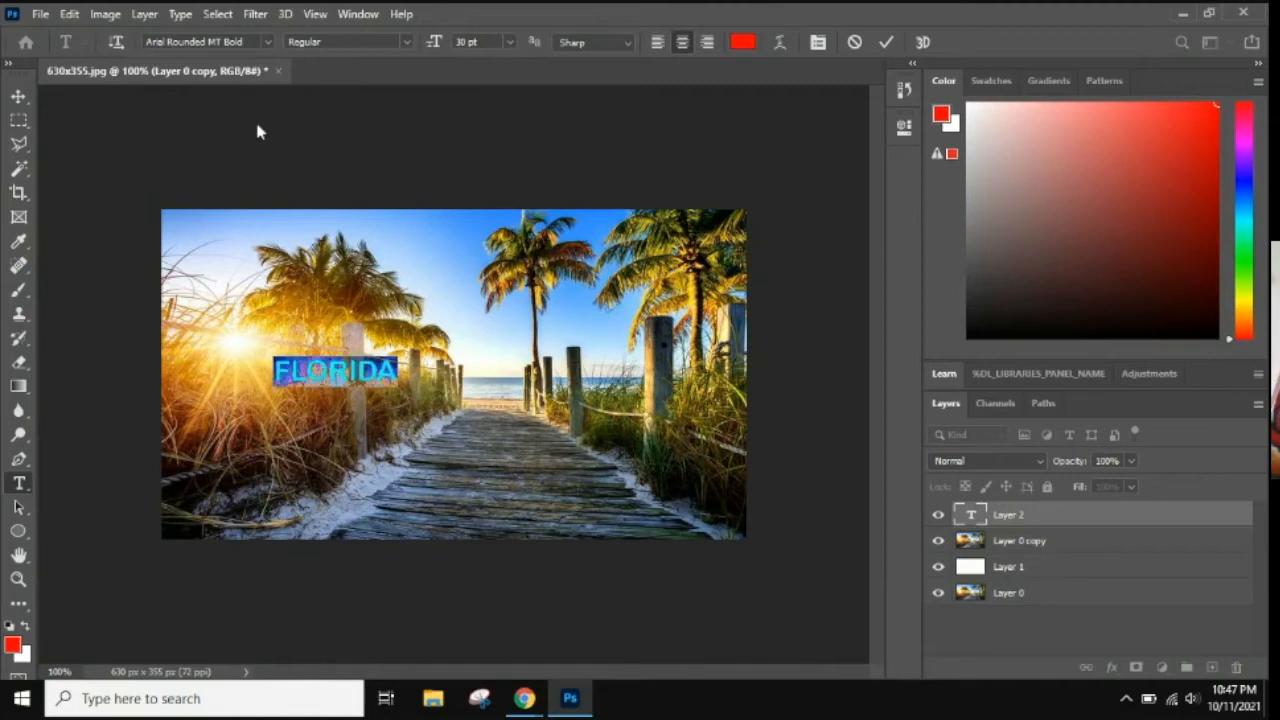
{"action": "left_click", "coordinate": [267, 42]}
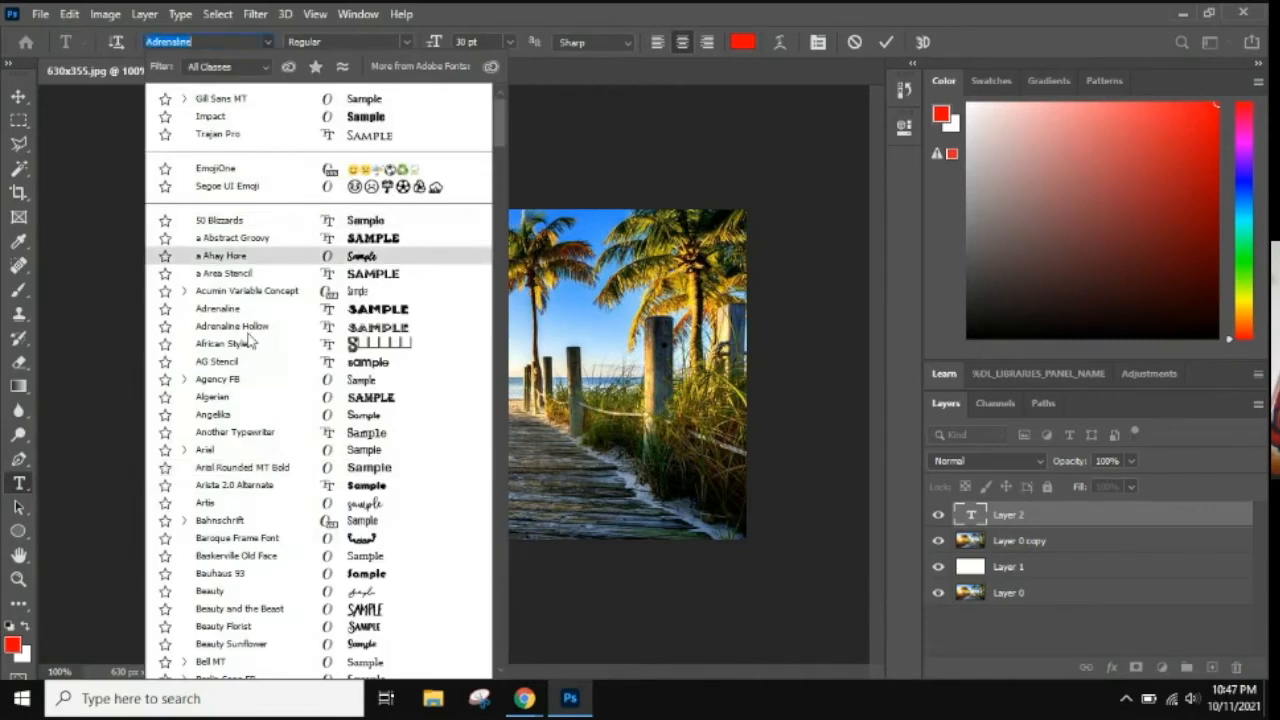
{"action": "left_click", "coordinate": [217, 452]}
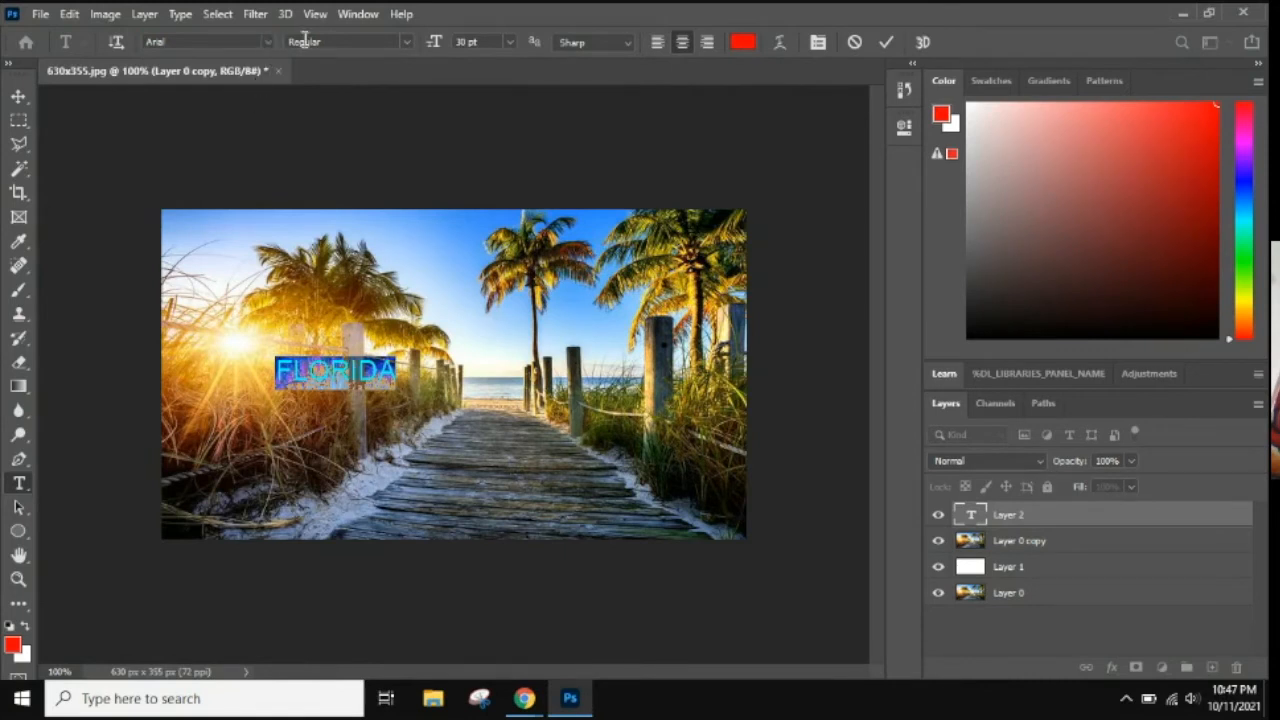
{"action": "left_click", "coordinate": [408, 42]}
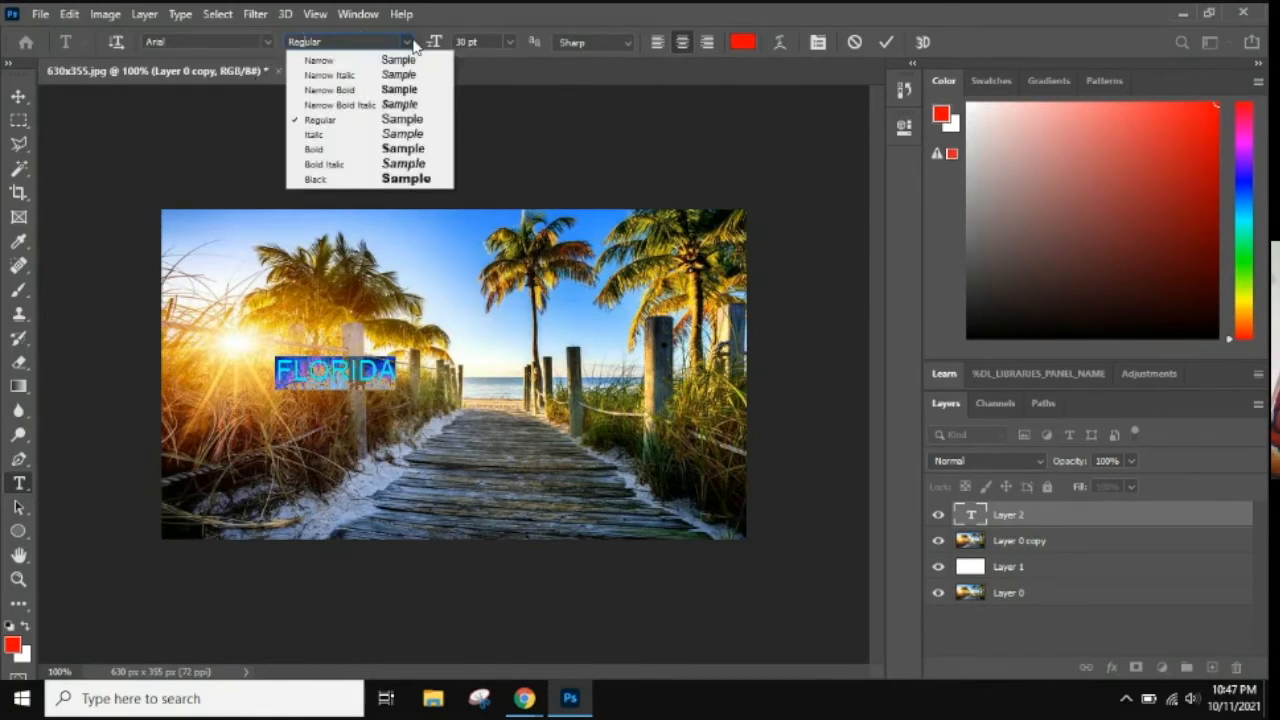
{"action": "left_click", "coordinate": [381, 190]}
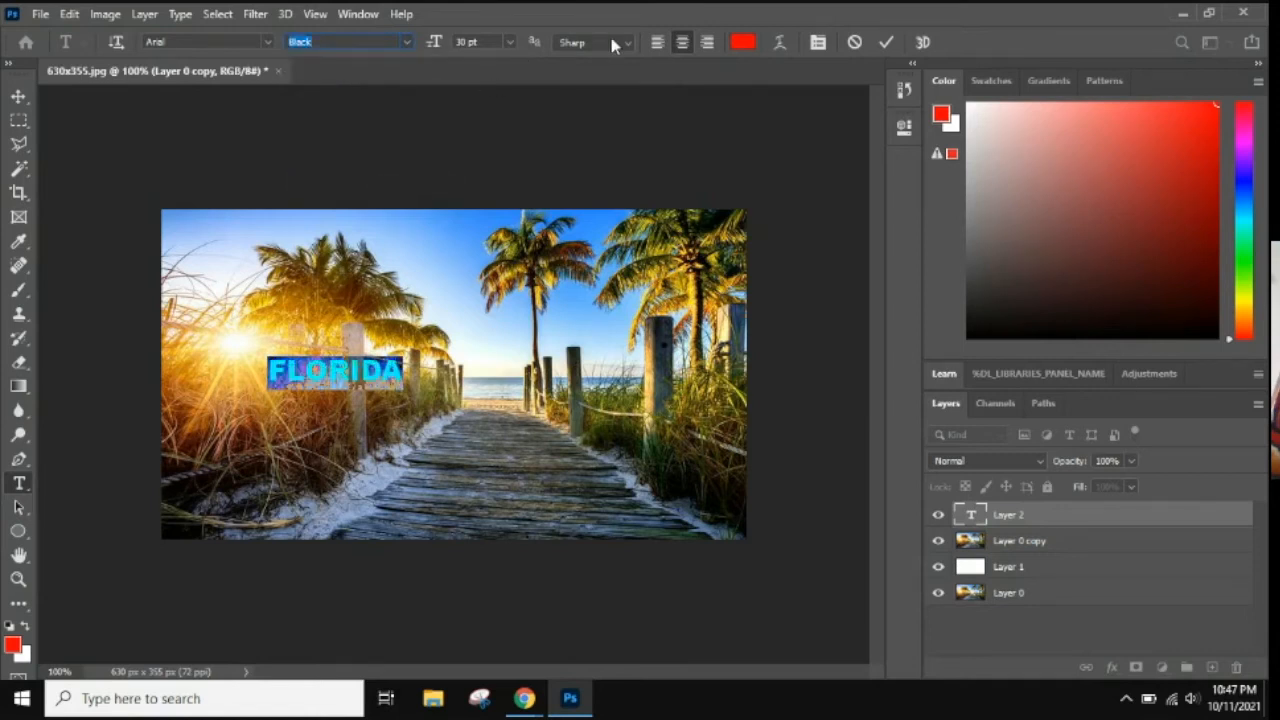
Set the FLORIDA text's color to black (#000000).
{"action": "left_click", "coordinate": [742, 41]}
{"action": "left_click", "coordinate": [622, 361]}
{"action": "double_click", "coordinate": [690, 426]}
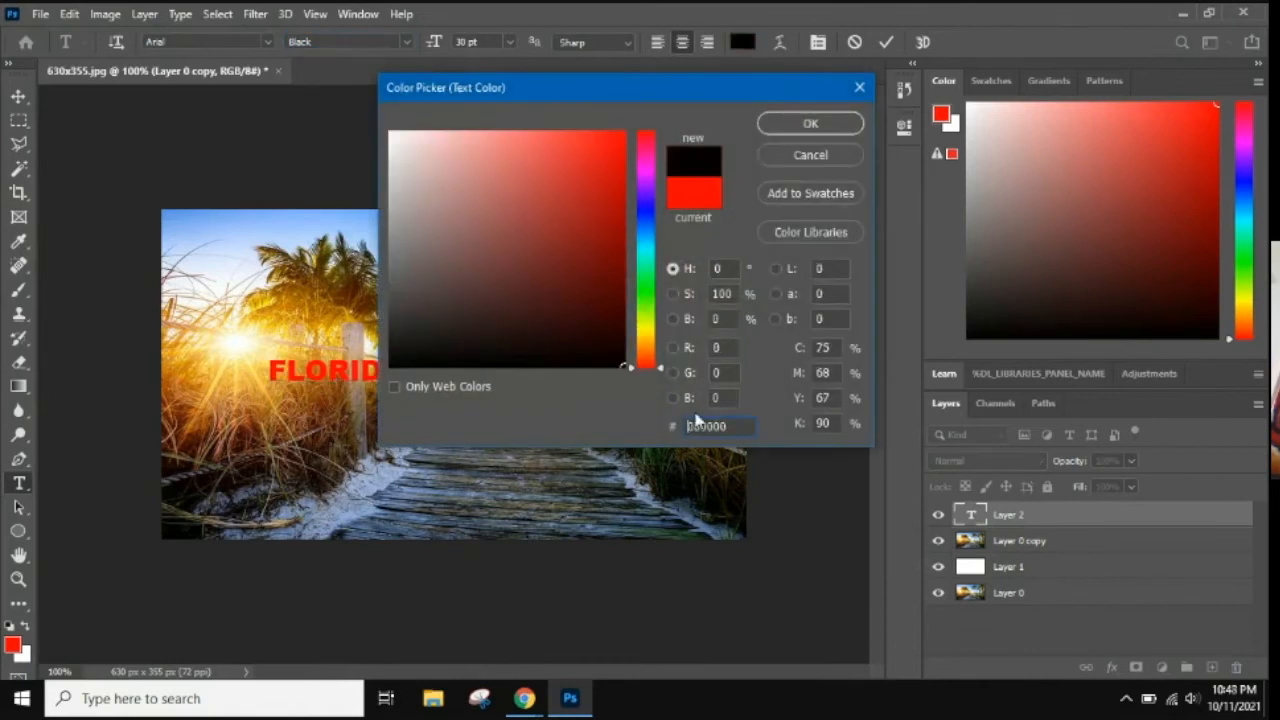
{"action": "type", "text": "000000"}
{"action": "left_click", "coordinate": [822, 122]}
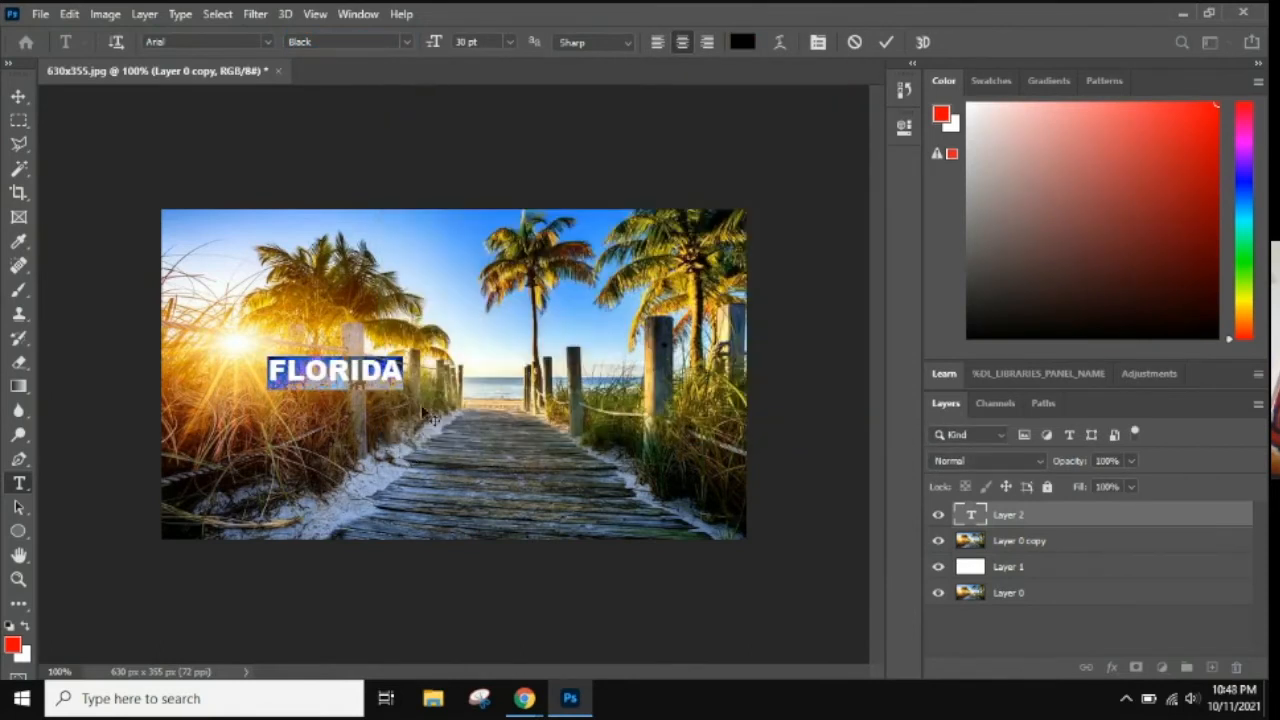
{"action": "left_click", "coordinate": [411, 371]}
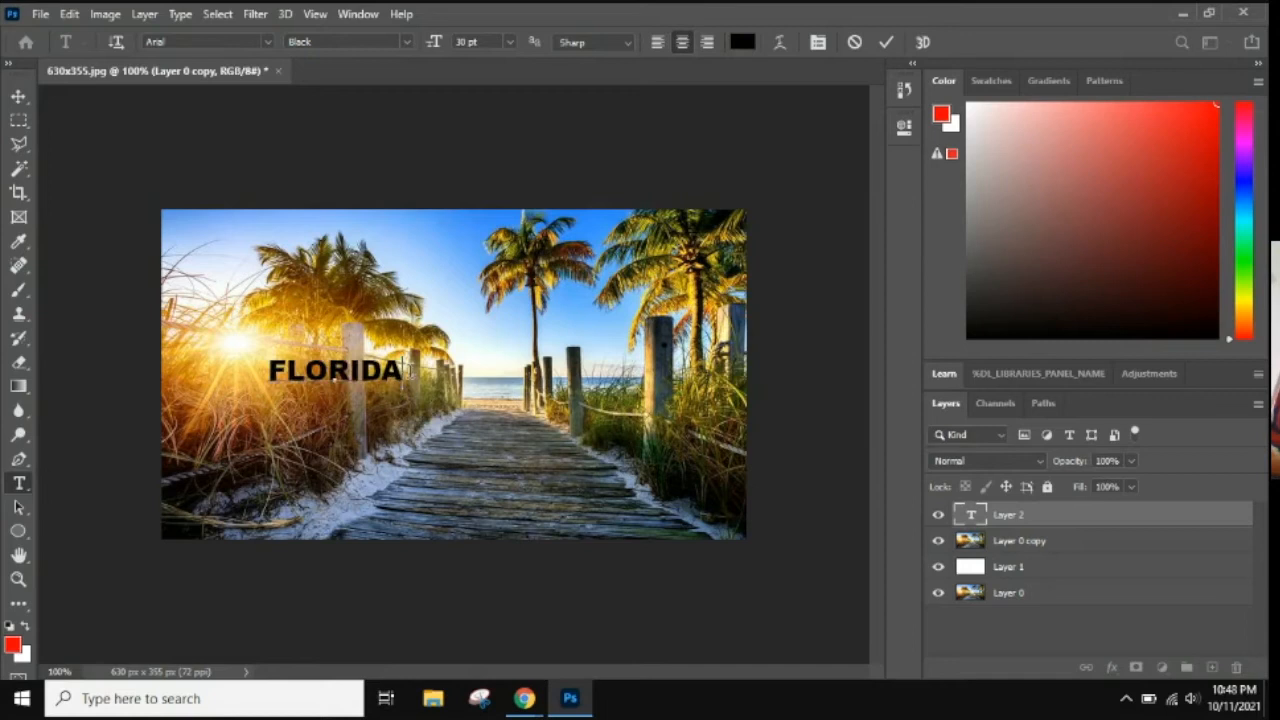
Scale the FLORIDA text to about 427% width and 935% height so it spans nearly the full width of the photo.
{"action": "left_click", "coordinate": [69, 14]}
{"action": "mouse_move", "coordinate": [277, 437]}
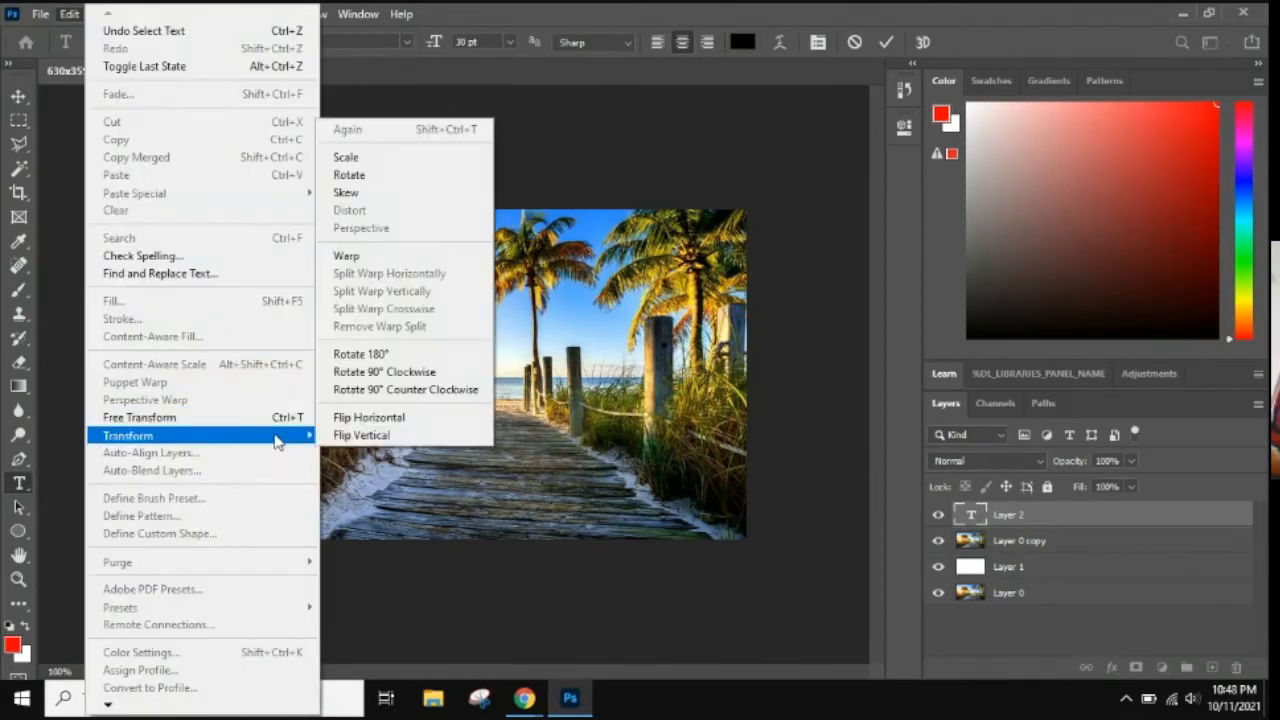
{"action": "left_click", "coordinate": [387, 159]}
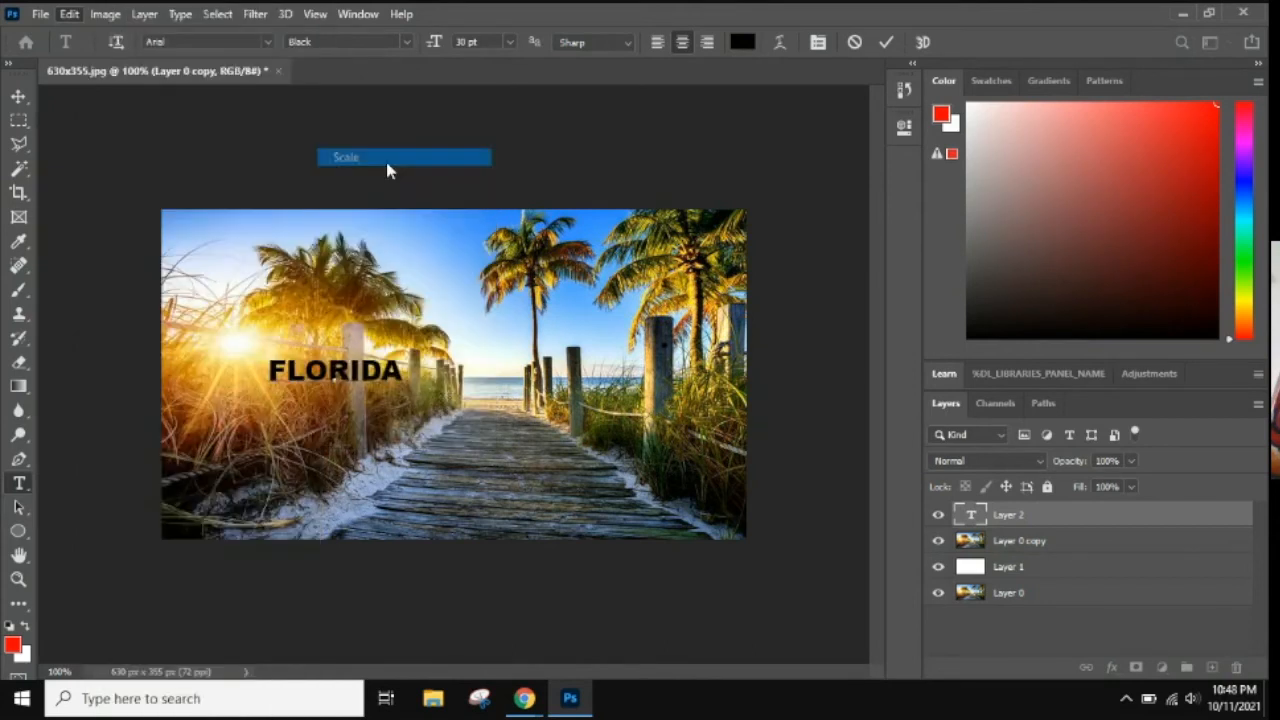
{"action": "left_click_drag", "start_coordinate": [403, 387], "coordinate": [406, 390]}
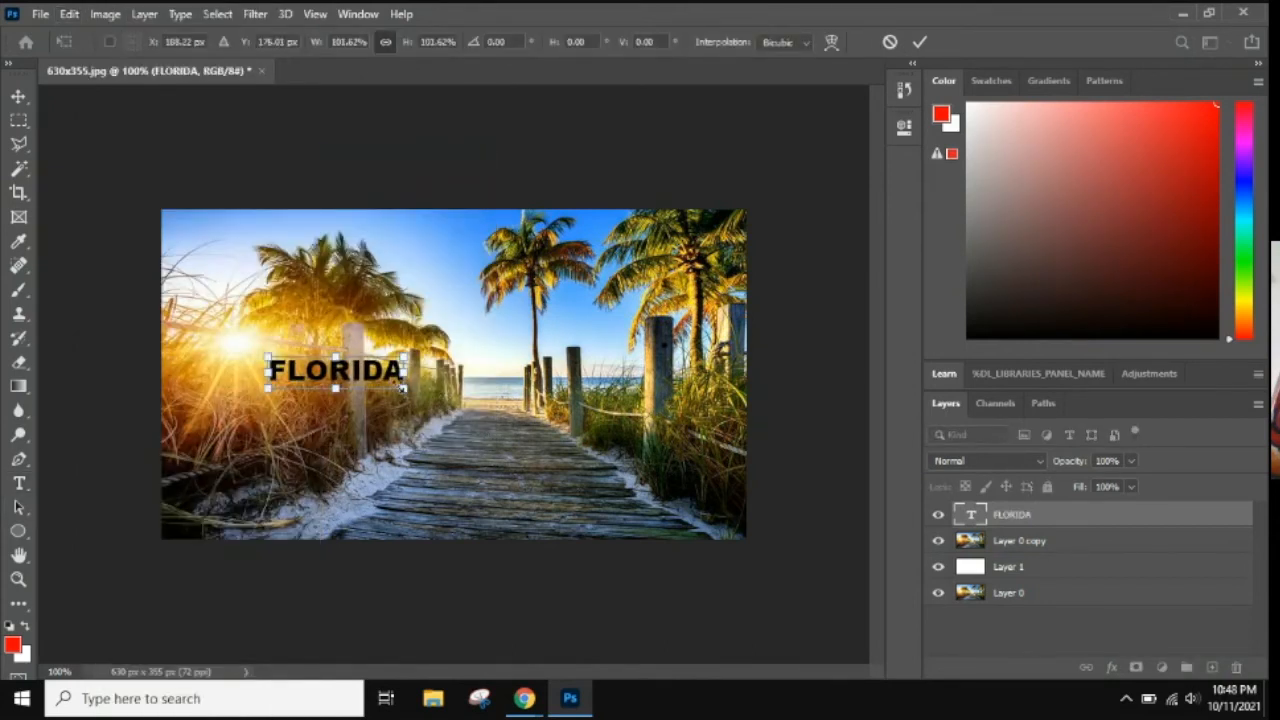
{"action": "left_click_drag", "start_coordinate": [408, 390], "coordinate": [725, 470]}
{"action": "left_click_drag", "start_coordinate": [268, 357], "coordinate": [190, 340]}
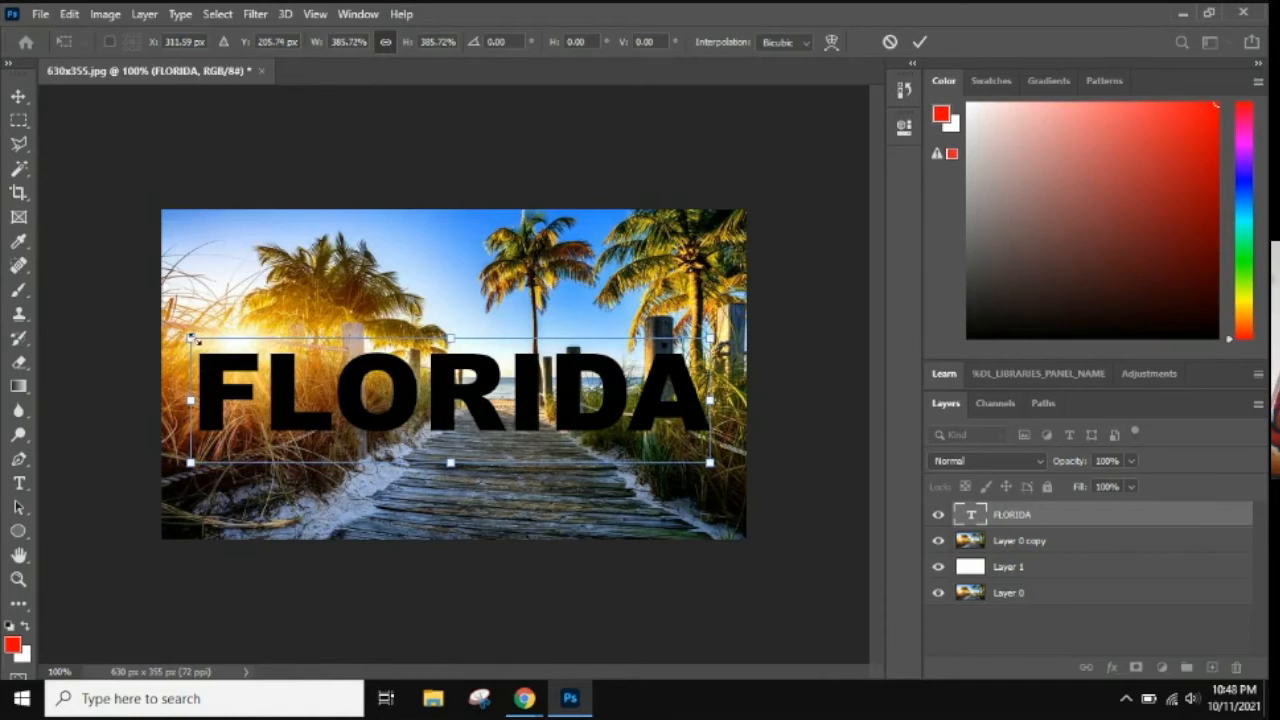
{"action": "left_click_drag", "start_coordinate": [192, 340], "coordinate": [158, 242]}
{"action": "left_click_drag", "start_coordinate": [710, 462], "coordinate": [735, 538]}
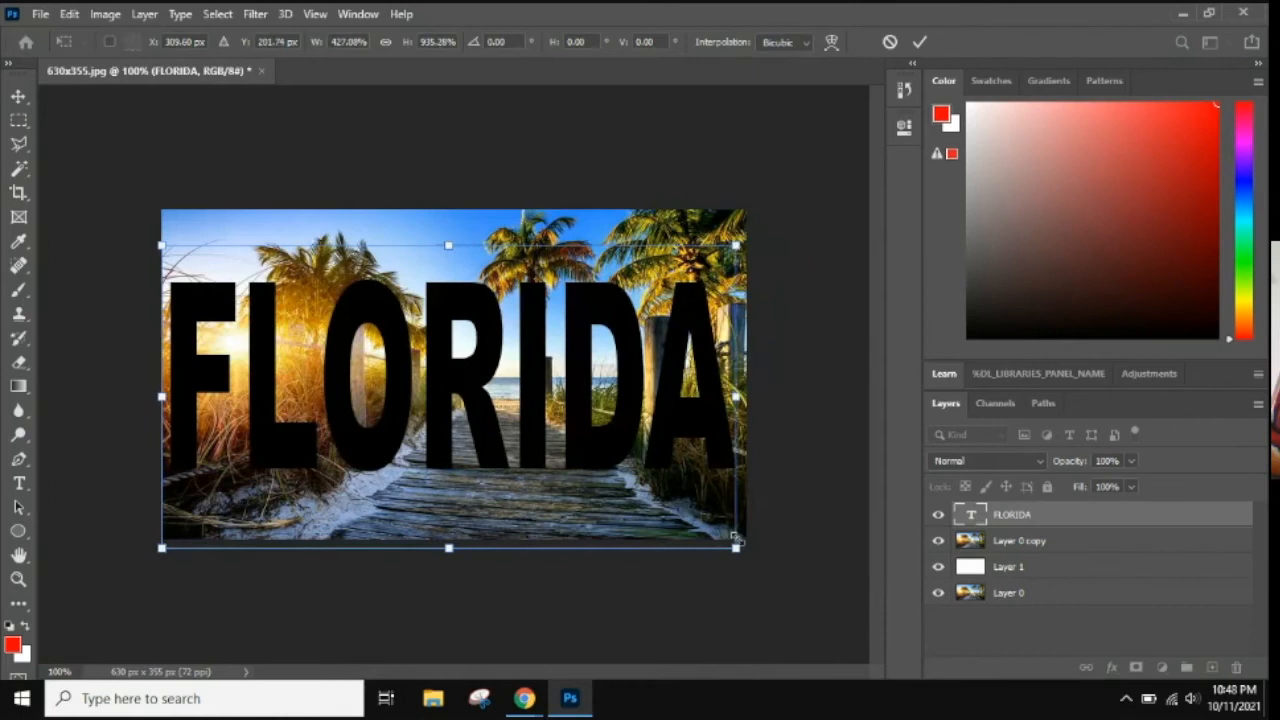
{"action": "left_click", "coordinate": [919, 41]}
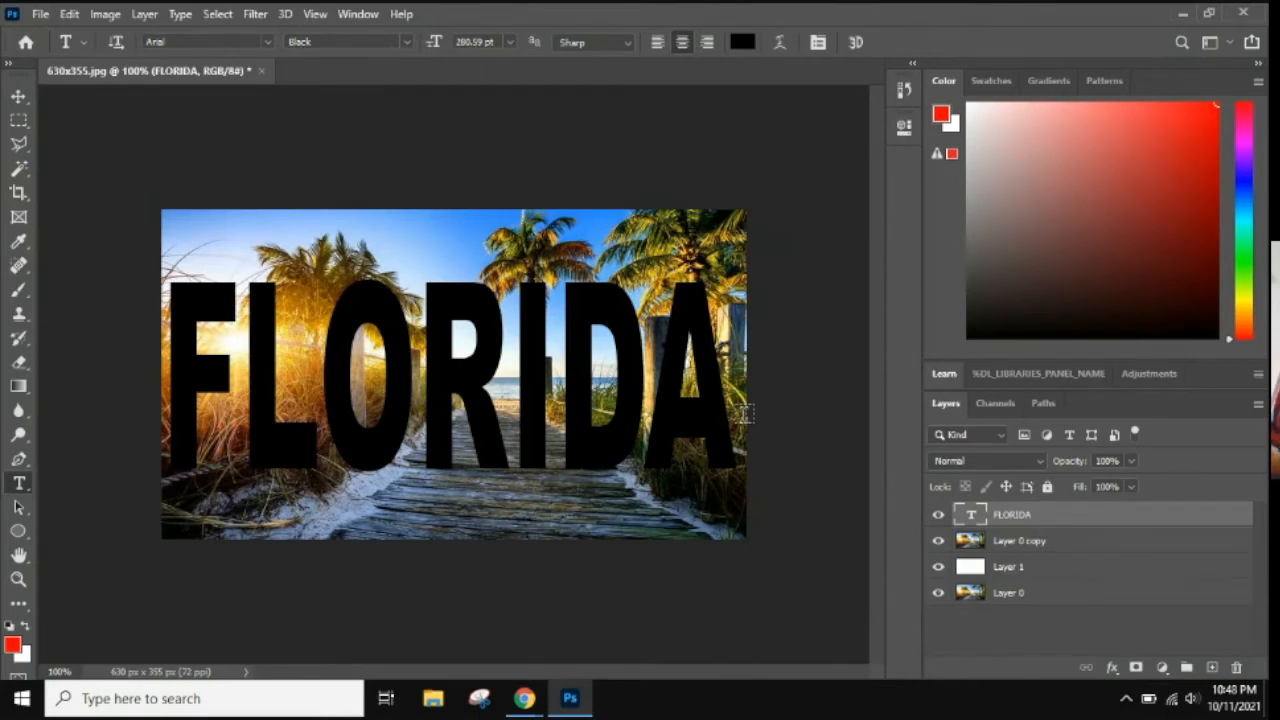
Move the FLORIDA text layer directly beneath Layer 0 copy.
{"action": "left_click_drag", "start_coordinate": [1085, 519], "coordinate": [1055, 551]}
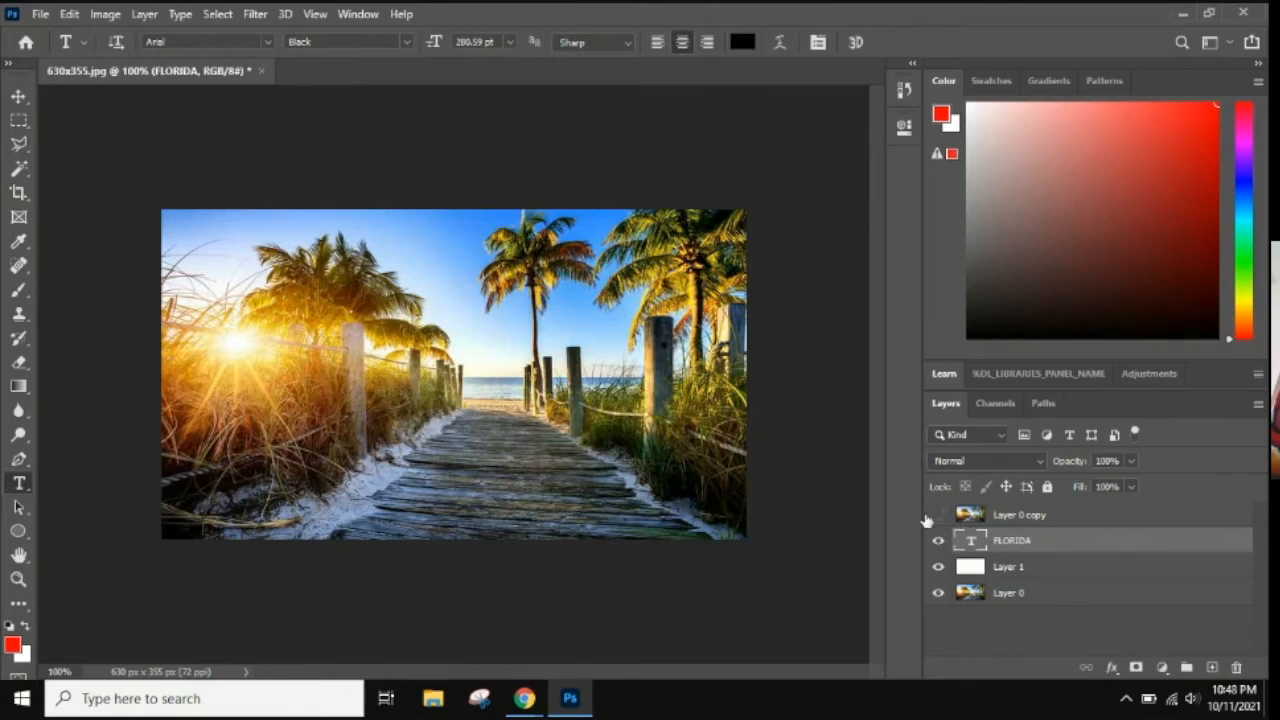
Toggle the visibility of Layer 0 copy to check the FLORIDA text beneath it, leaving the photo layer shown.
{"action": "left_click", "coordinate": [938, 515]}
{"action": "left_click", "coordinate": [938, 515]}
{"action": "left_click", "coordinate": [938, 515]}
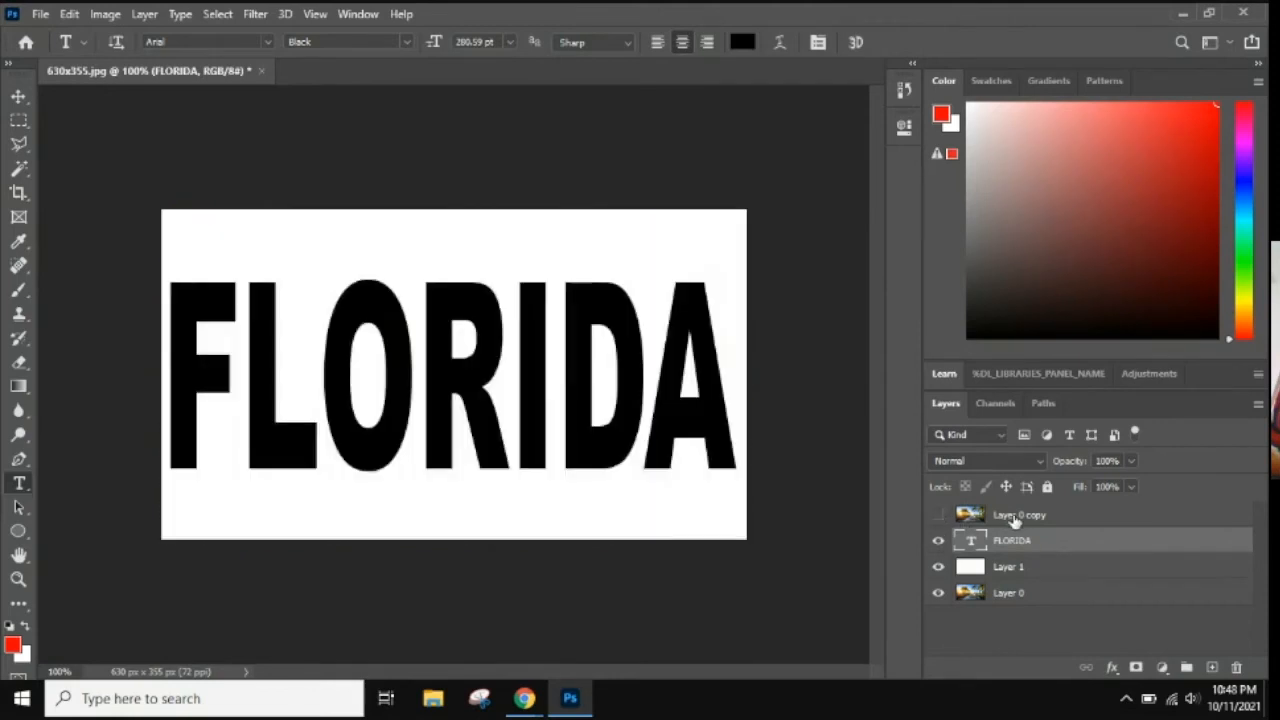
{"action": "left_click", "coordinate": [938, 515]}
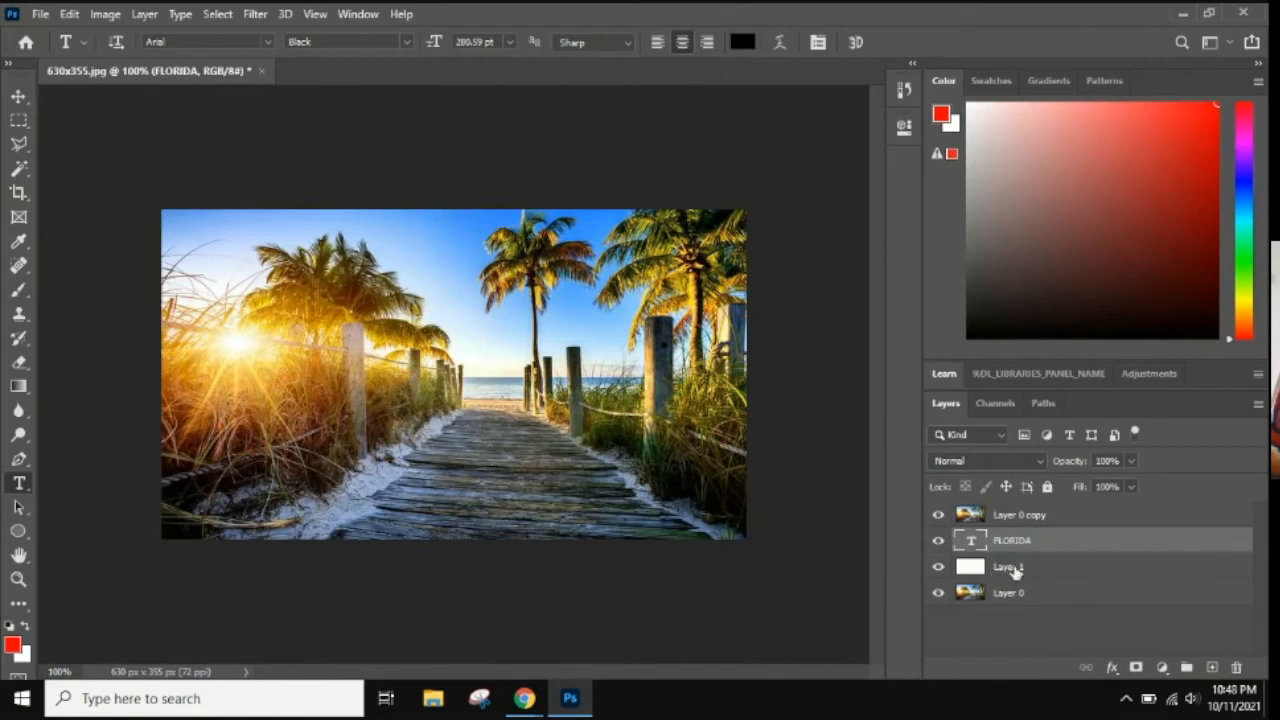
Clip Layer 0 copy to the FLORIDA text layer with a clipping mask and fully lock the photo layer.
{"action": "left_click", "coordinate": [1100, 518]}
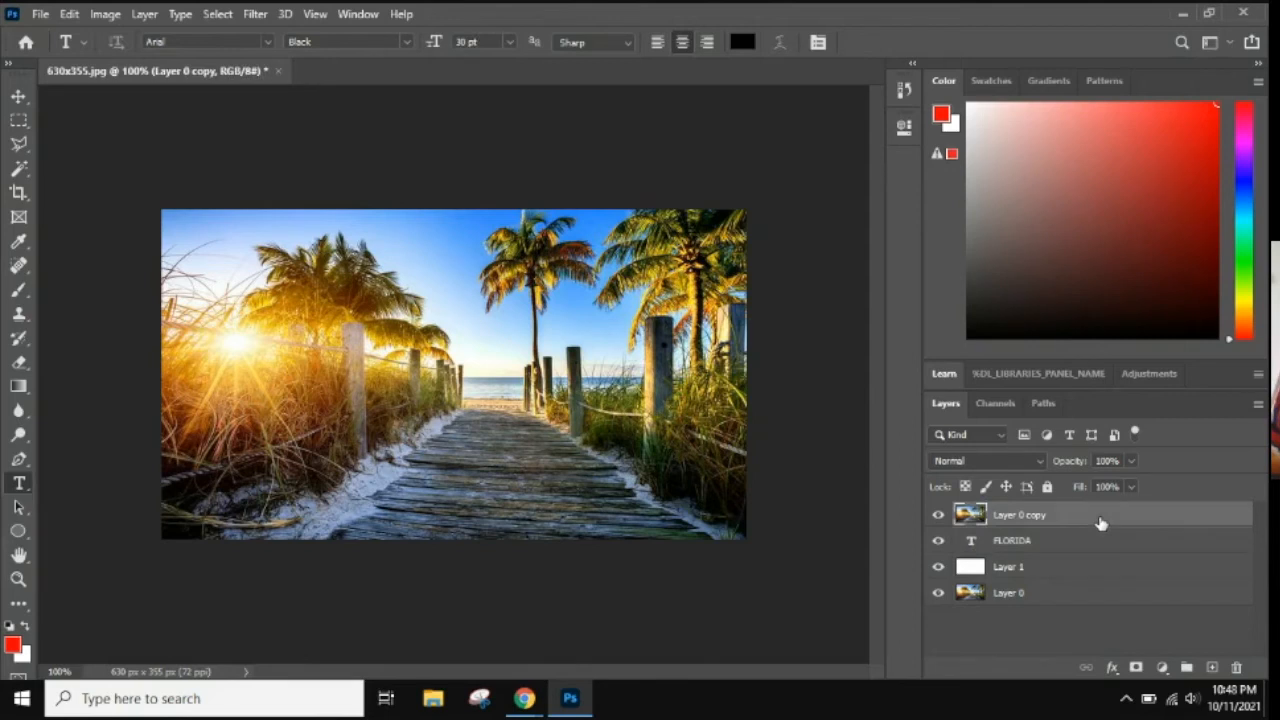
{"action": "right_click", "coordinate": [1100, 518]}
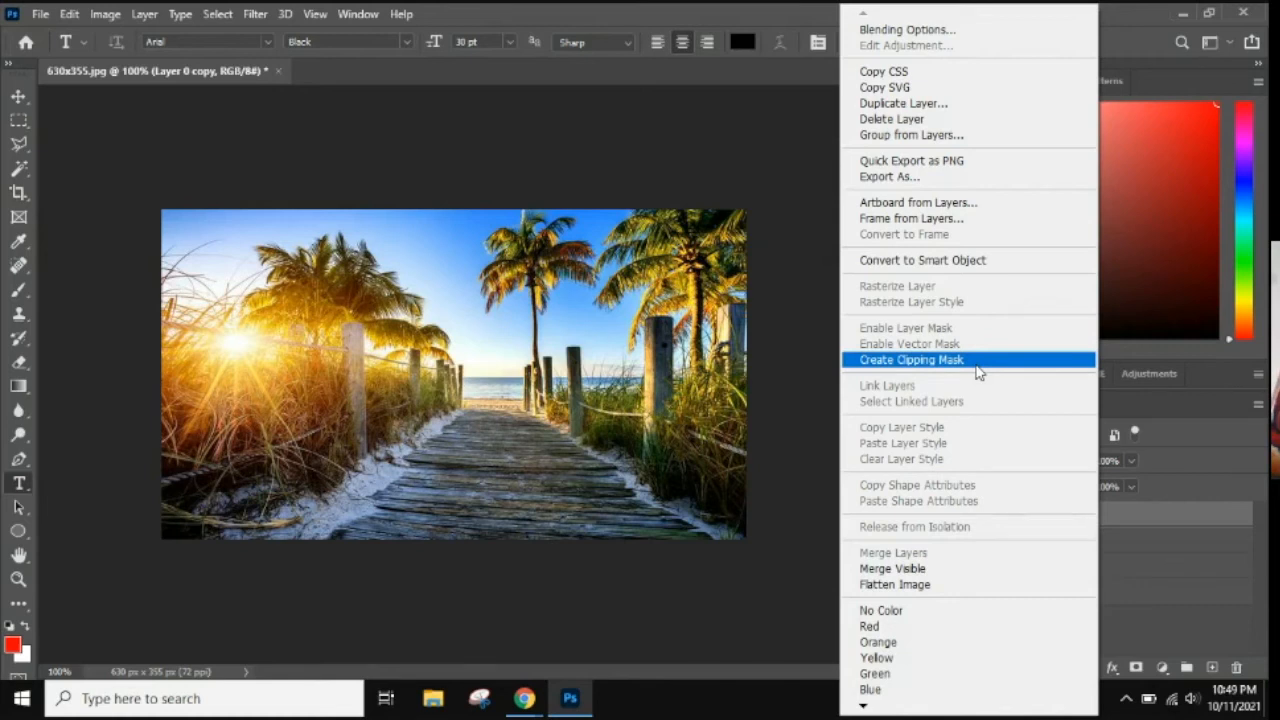
{"action": "left_click", "coordinate": [978, 372]}
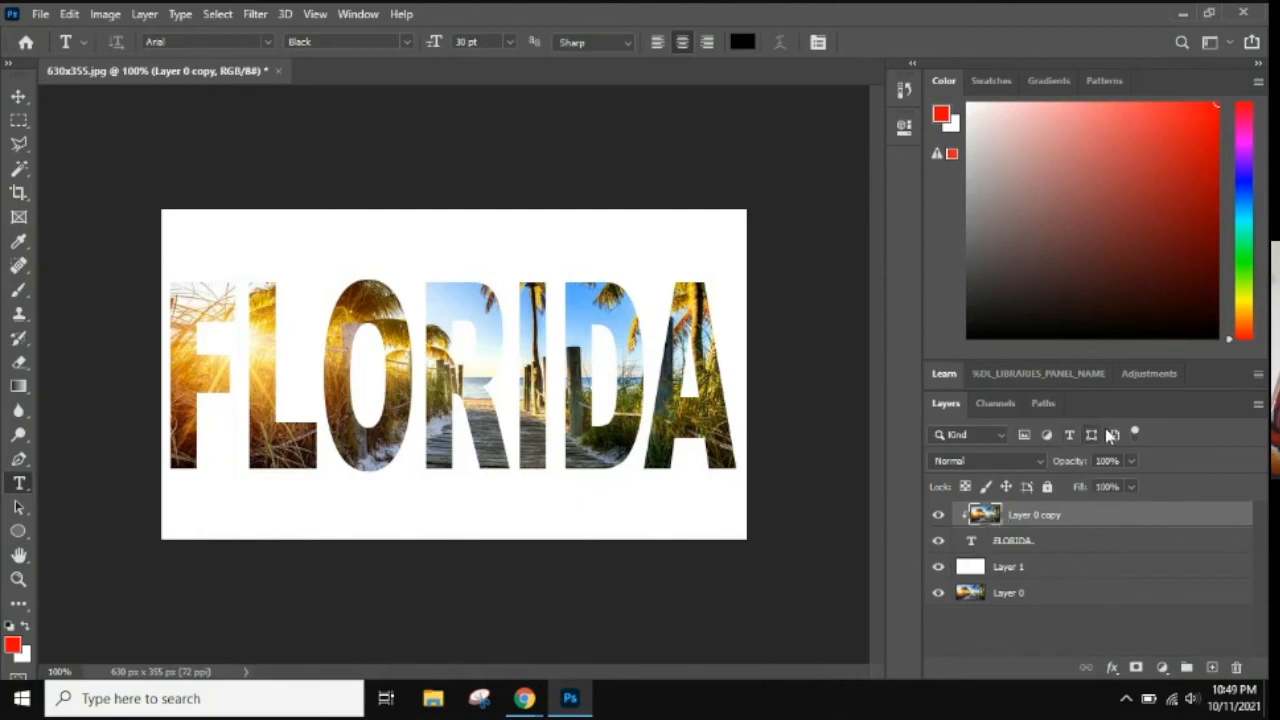
{"action": "left_click", "coordinate": [1047, 486]}
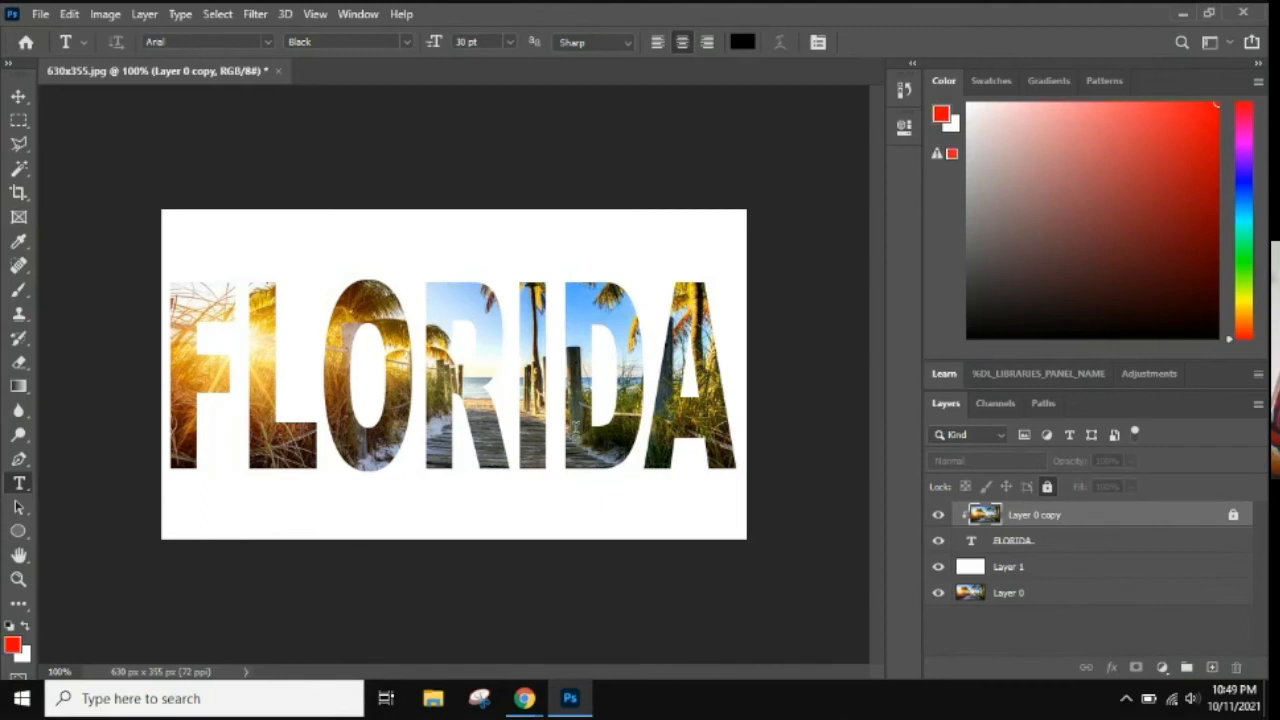
Add a Drop Shadow effect to the FLORIDA text layer with its blend mode set to Normal.
{"action": "left_click", "coordinate": [1061, 546]}
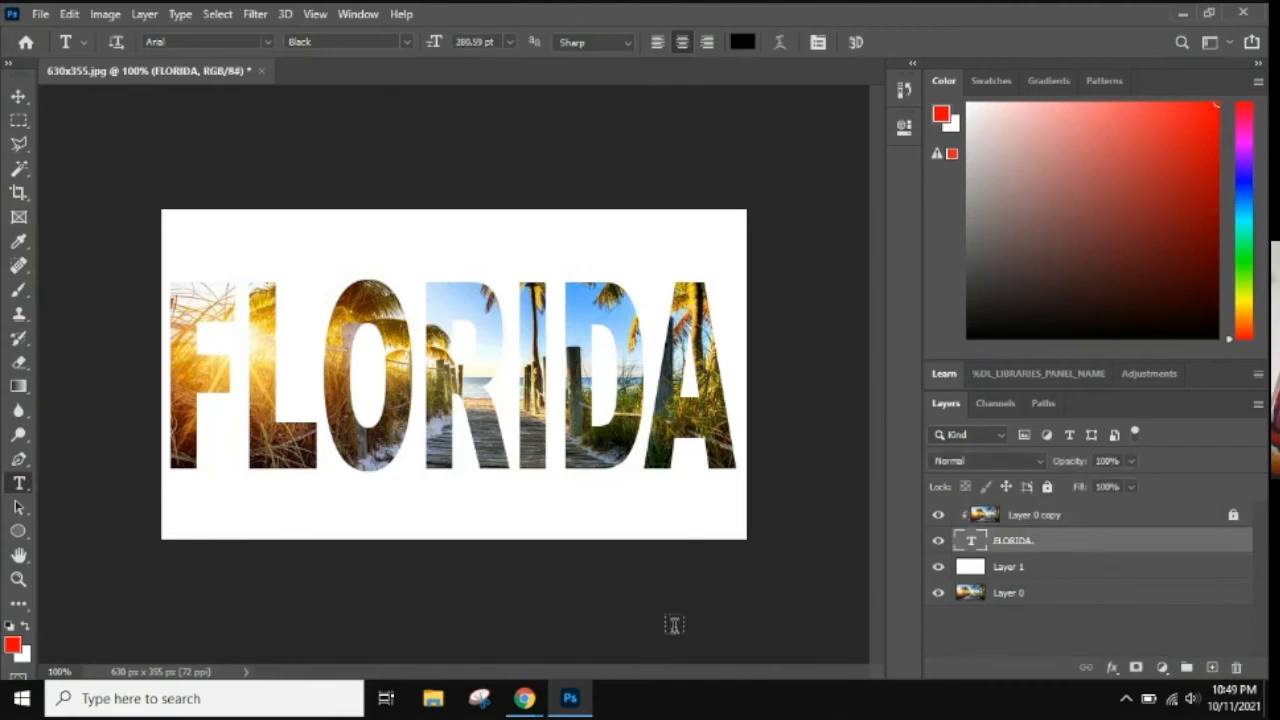
{"action": "left_click", "coordinate": [1111, 667]}
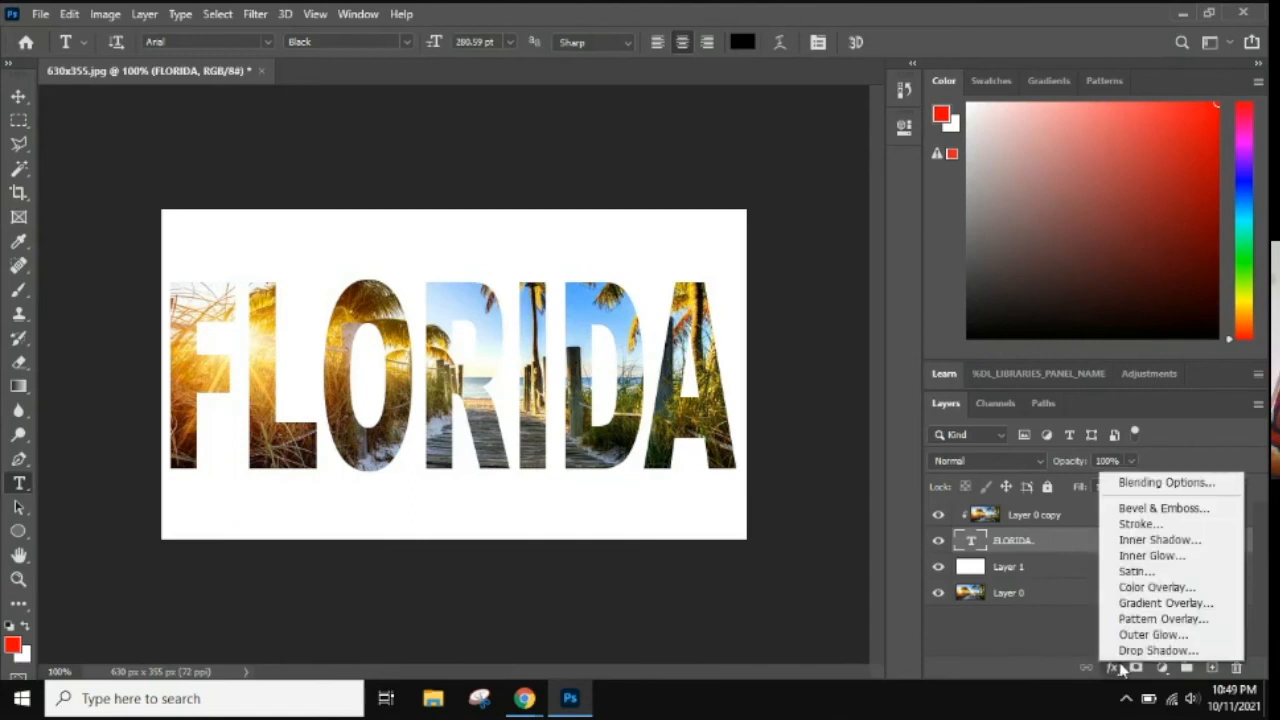
{"action": "left_click", "coordinate": [1133, 651]}
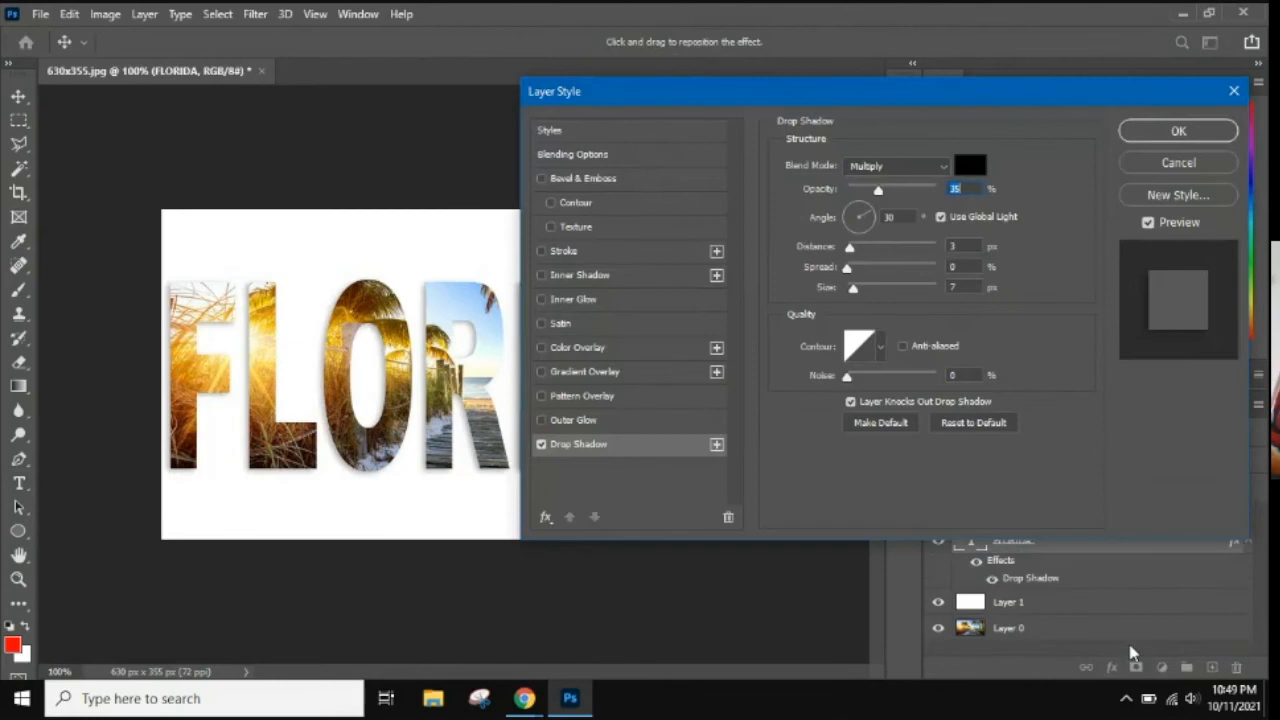
{"action": "left_click", "coordinate": [893, 167]}
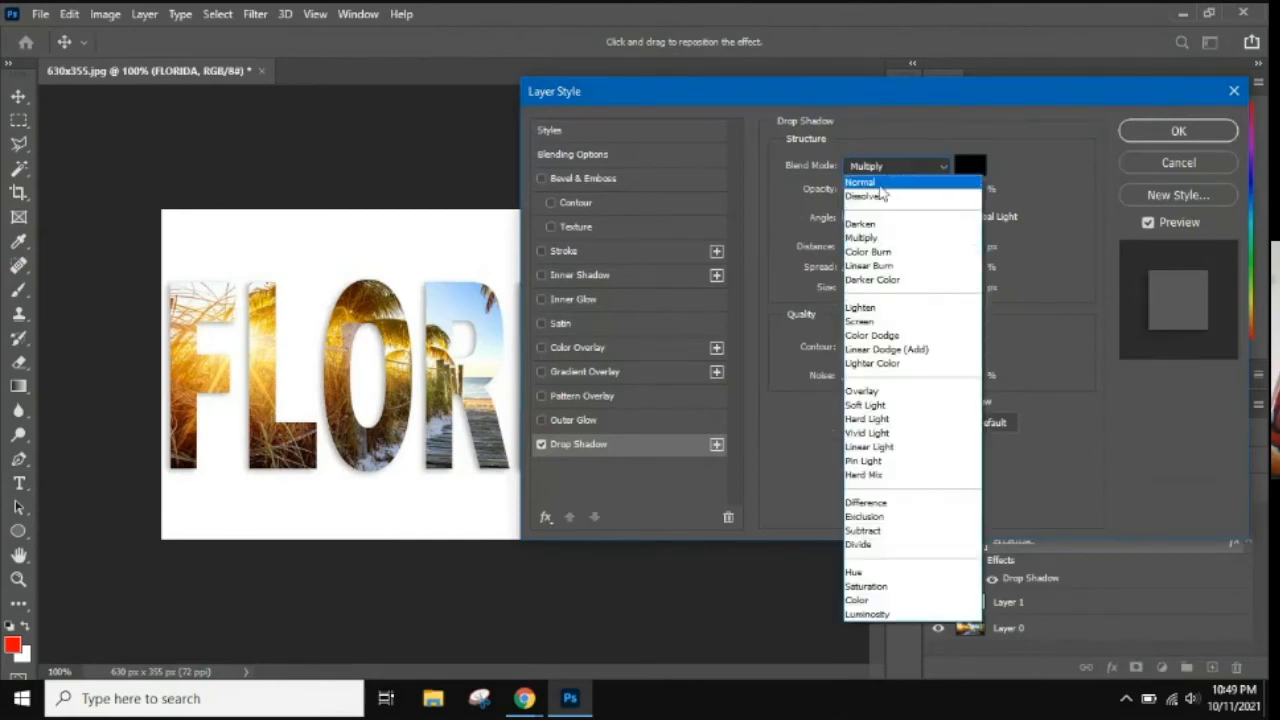
{"action": "left_click", "coordinate": [862, 183]}
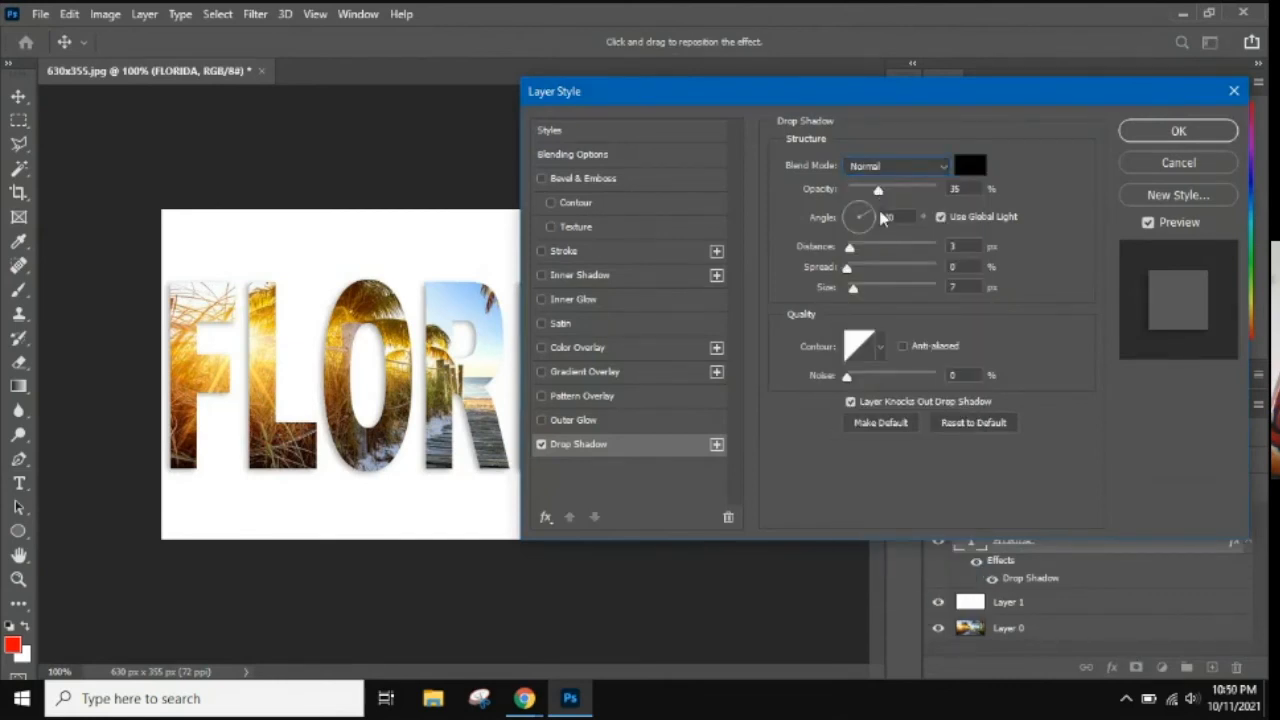
Set the drop shadow's angle to 120°, opacity to about 73%, distance to 9 px, spread to 18% and size to 9 px, and apply it.
{"action": "double_click", "coordinate": [889, 217]}
{"action": "type", "text": "120"}
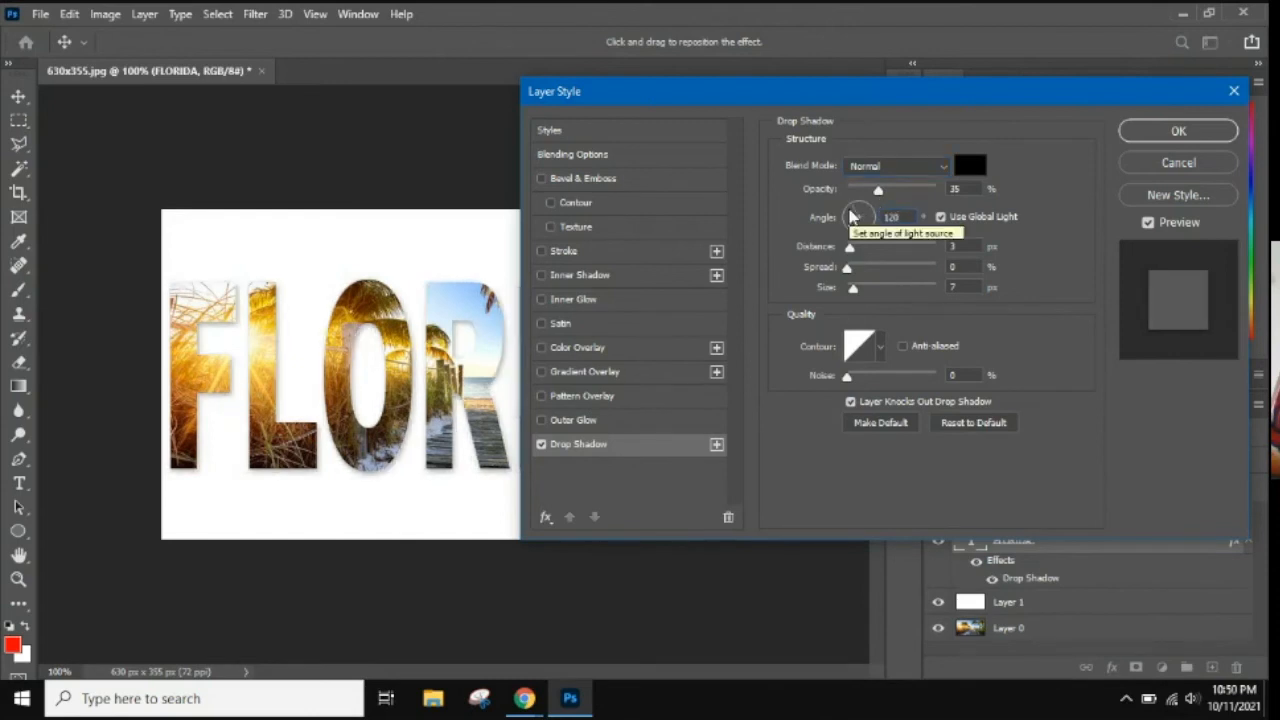
{"action": "left_click_drag", "start_coordinate": [881, 190], "coordinate": [911, 190]}
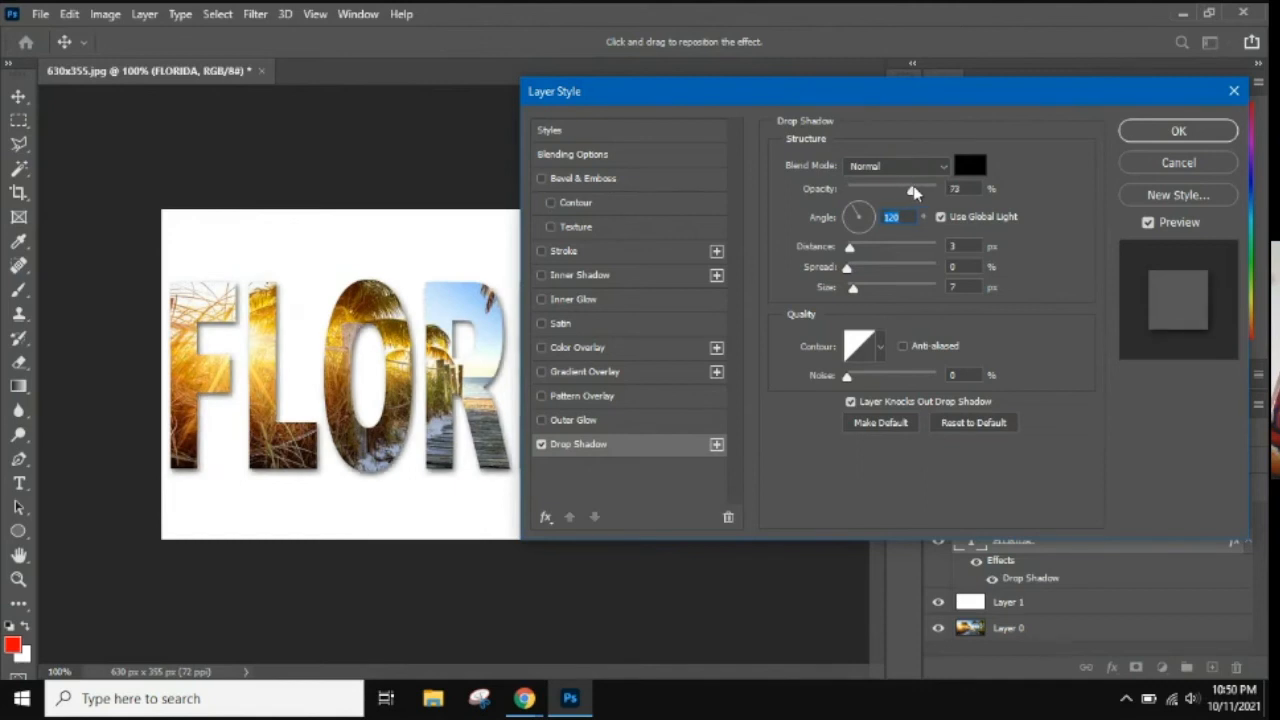
{"action": "left_click_drag", "start_coordinate": [850, 247], "coordinate": [856, 288]}
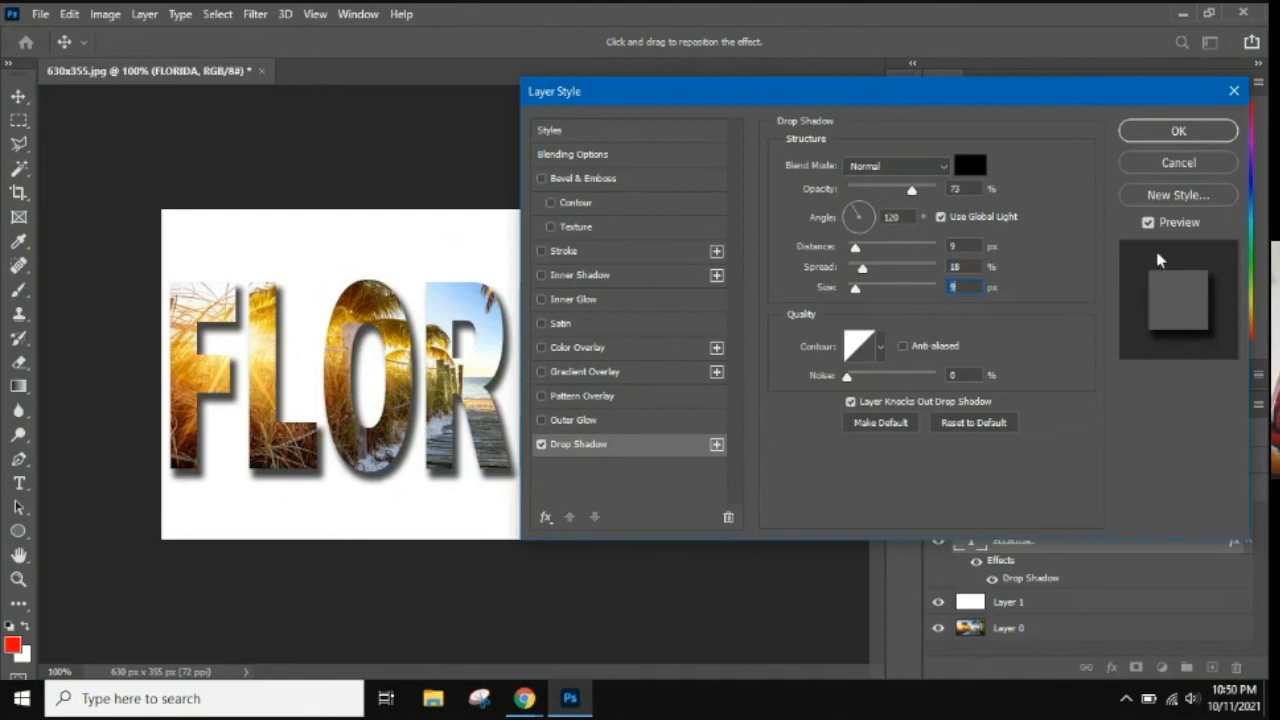
{"action": "left_click", "coordinate": [1186, 136]}
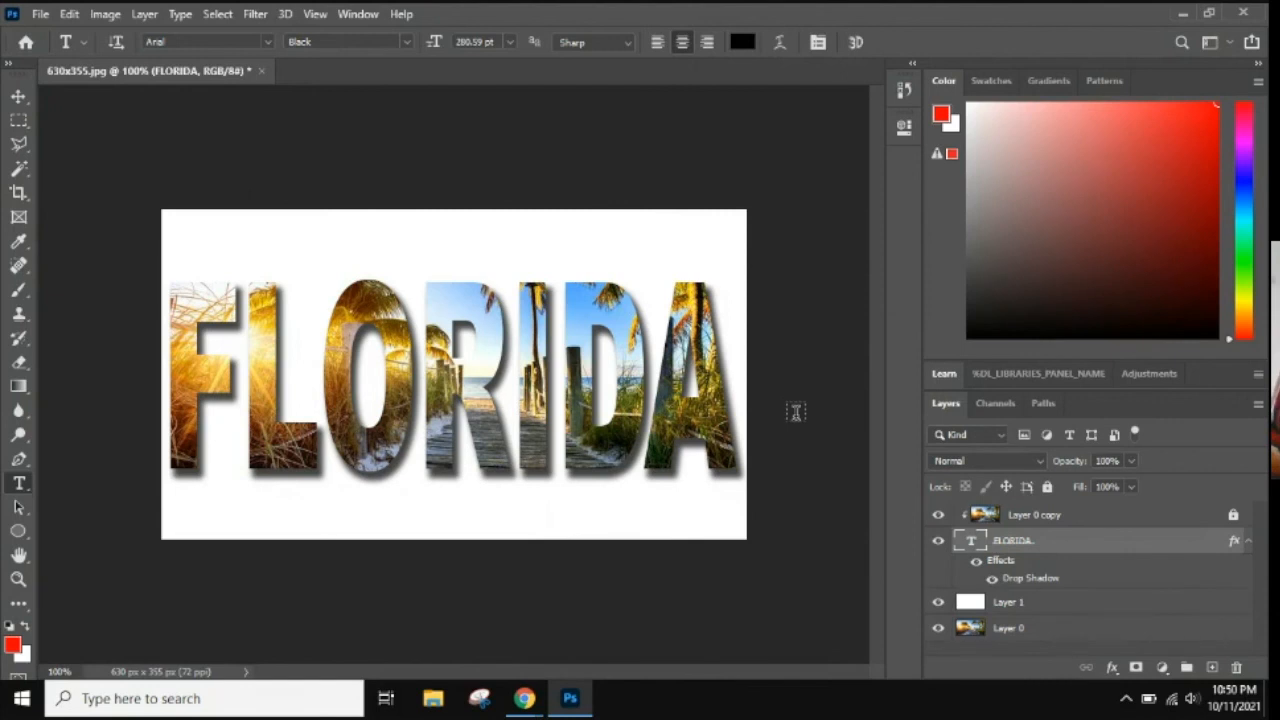
Save the document on the computer's Desktop as a Photoshop file named CLIPPING_EG.
{"action": "left_click", "coordinate": [39, 15]}
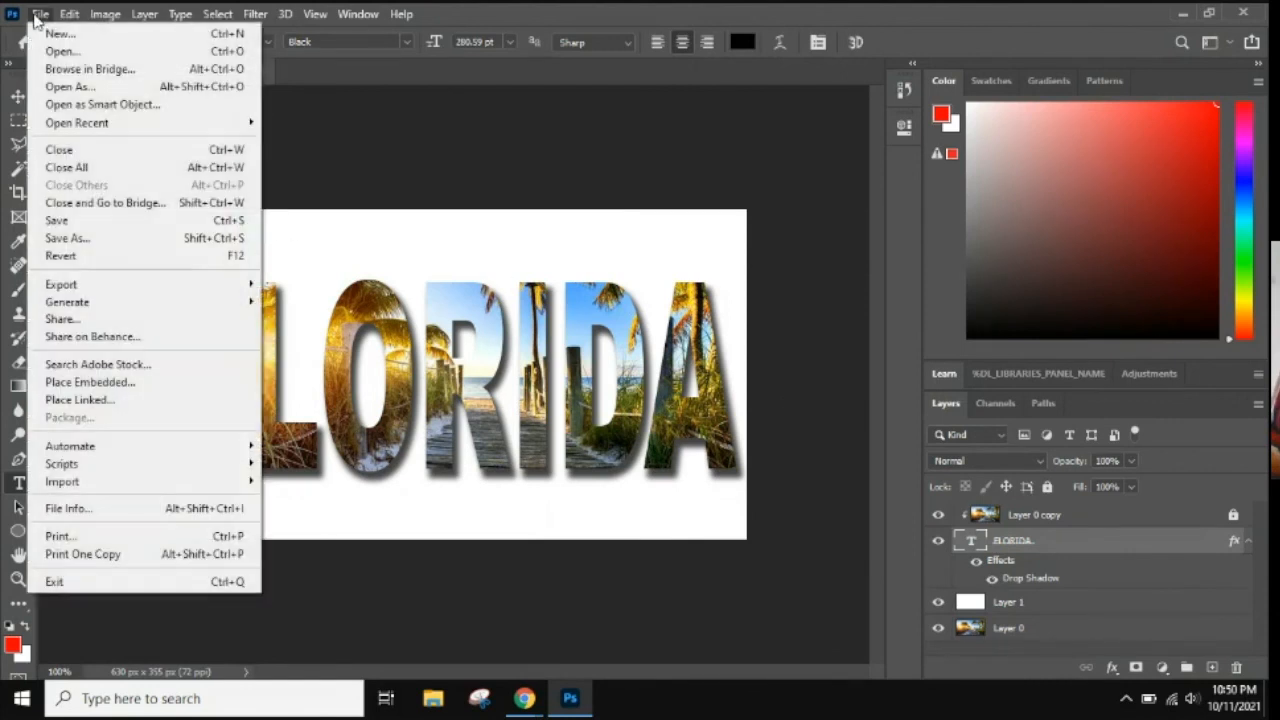
{"action": "left_click", "coordinate": [119, 242]}
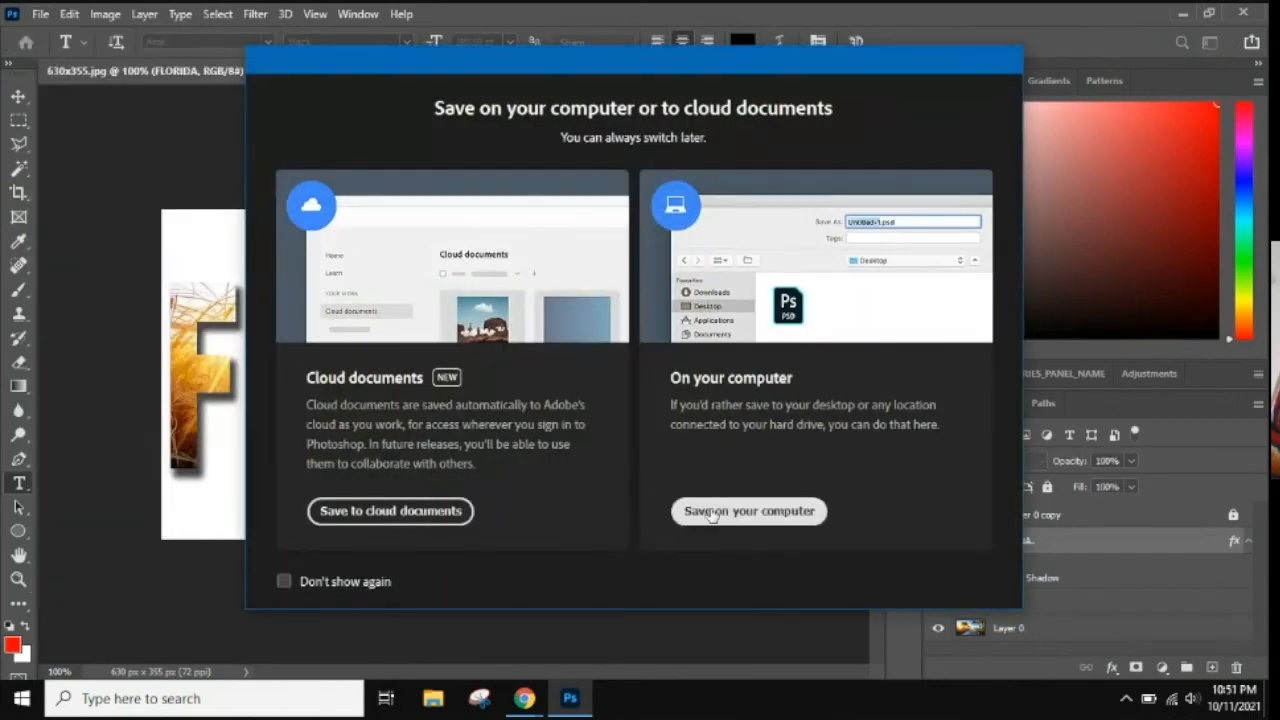
{"action": "left_click", "coordinate": [708, 514]}
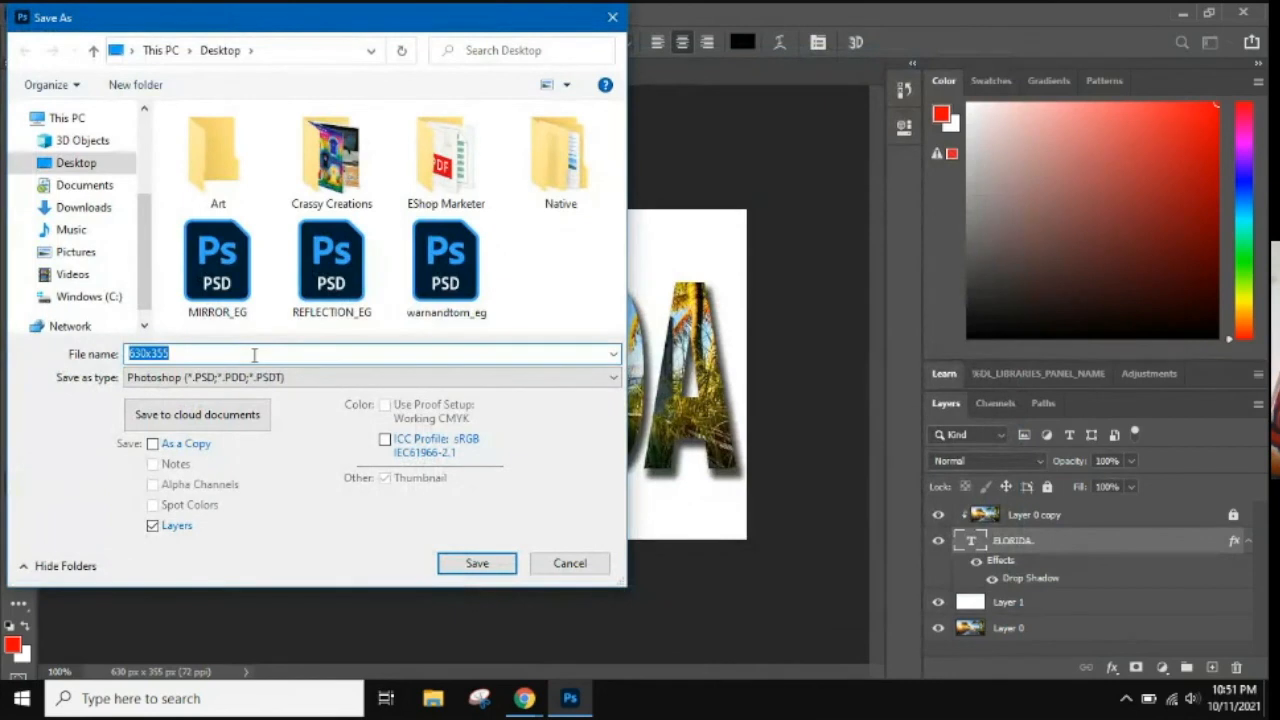
{"action": "type", "text": "CLIPPING_EG"}
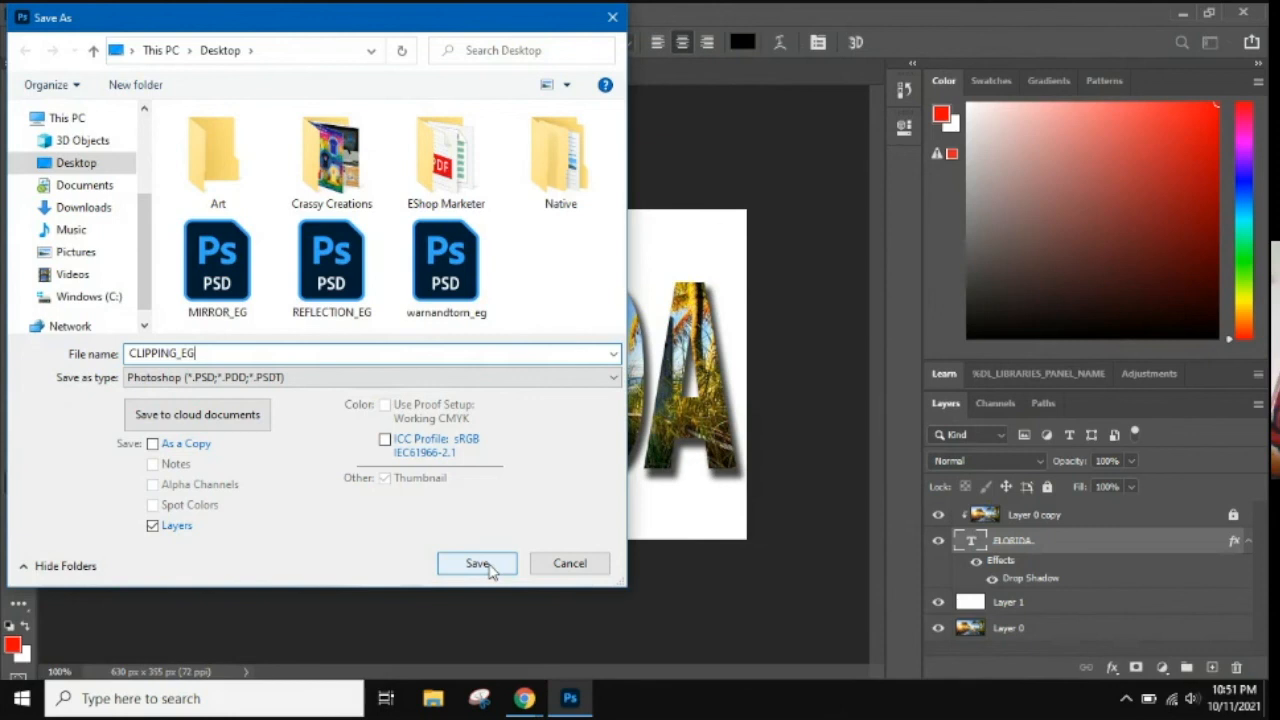
{"action": "left_click", "coordinate": [478, 564]}
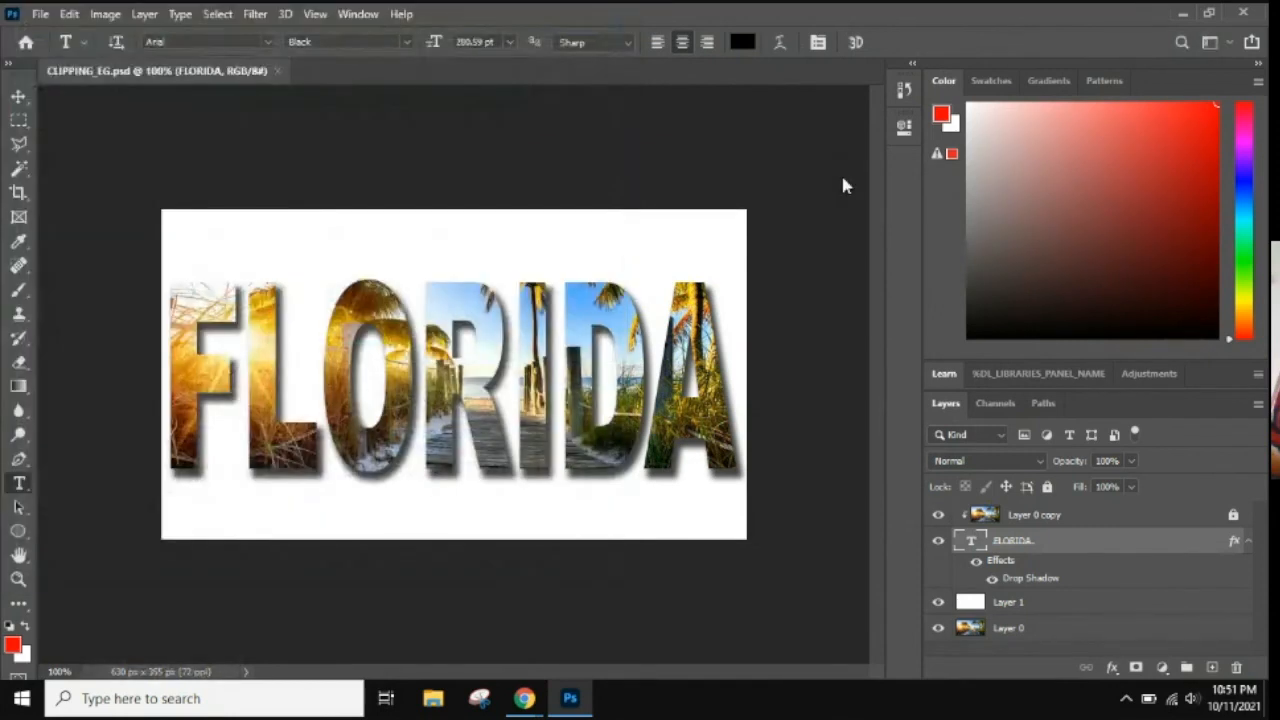
{"action": "left_click", "coordinate": [748, 160]}
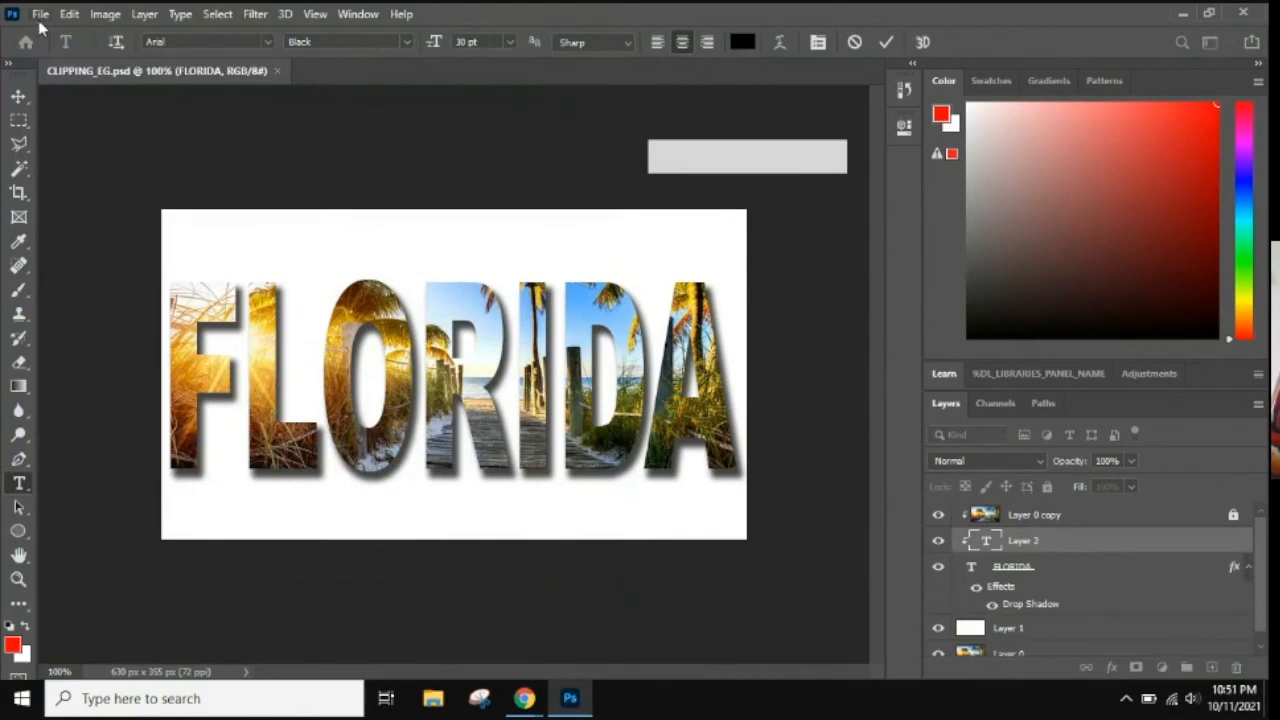